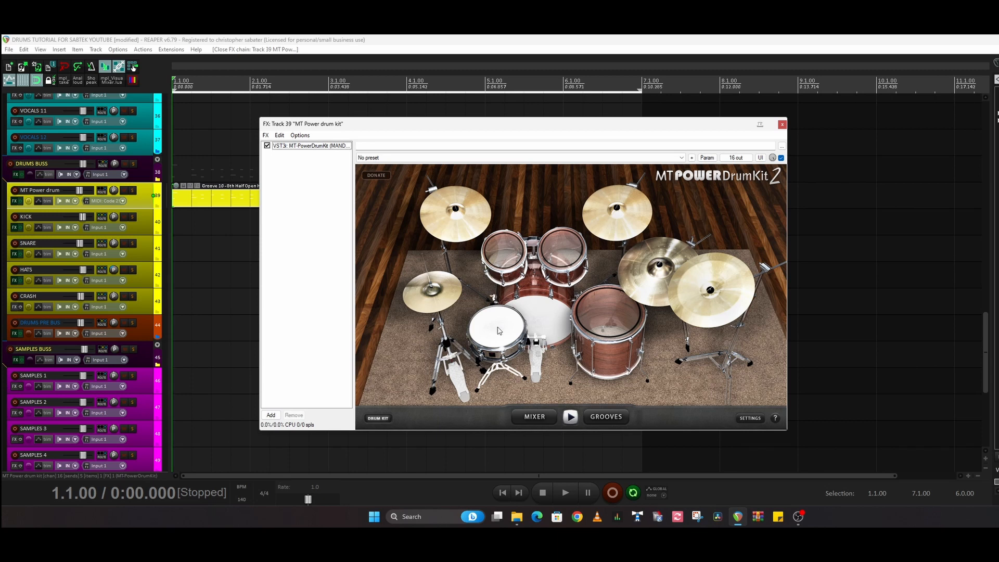
Show the drum kit's internal mixer and reposition the plugin window over the arrangement
click(535, 417)
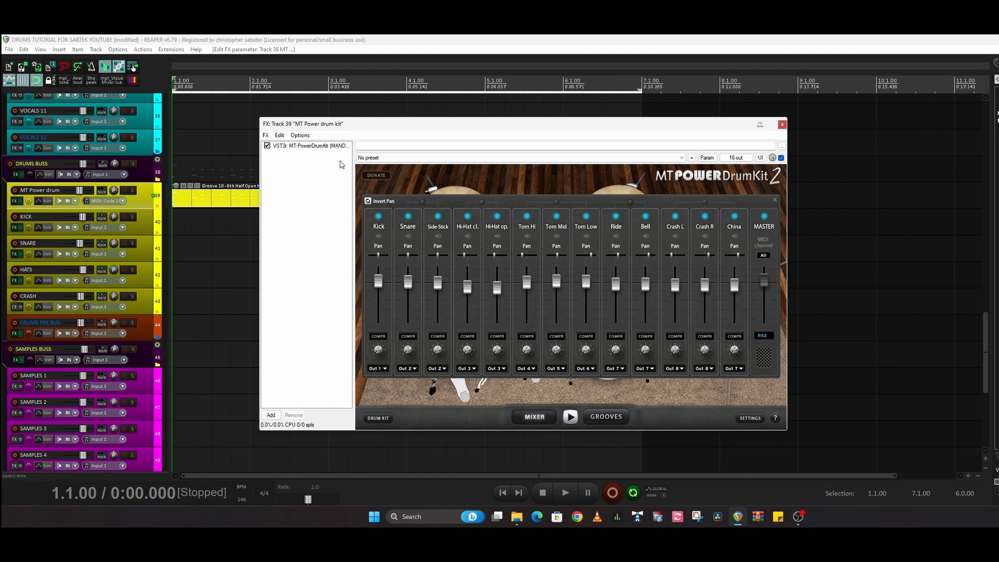
drag(375, 126, 507, 144)
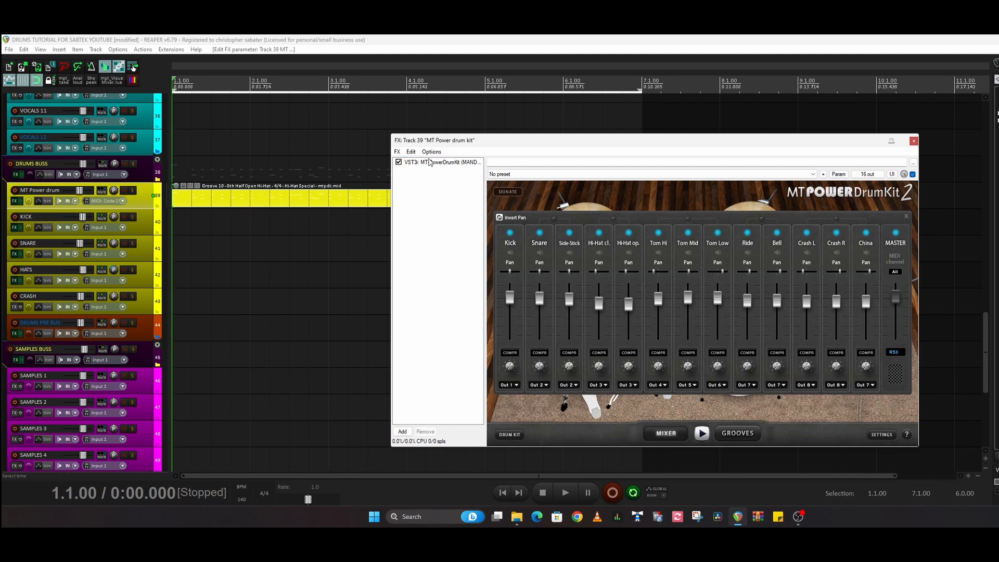
drag(503, 142, 416, 130)
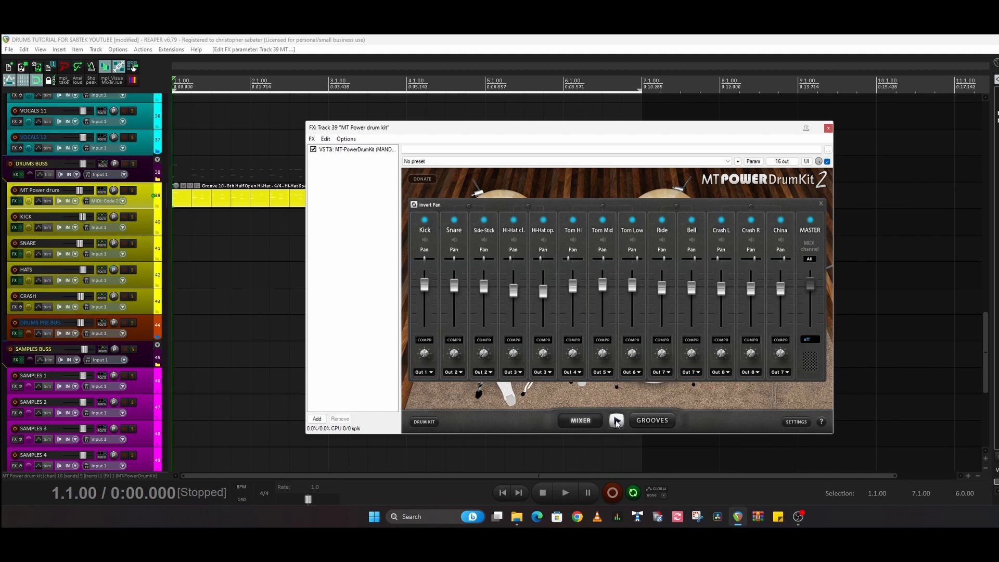
Open the groove library and view the 8th Half Open Hi-Hat, 8th Closed Hi-Hat and Intro styles for 60 - 150 bpm
click(650, 421)
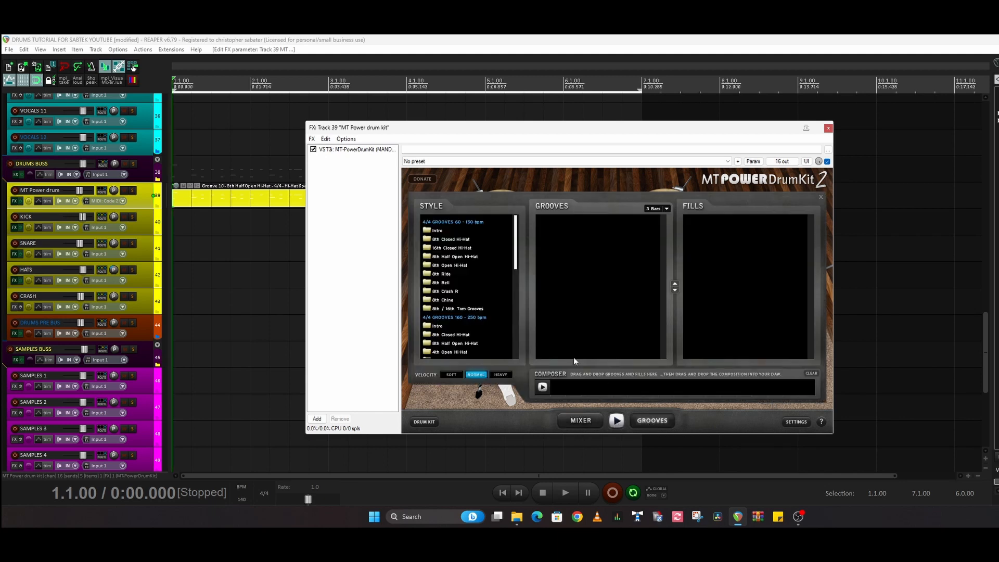
click(450, 256)
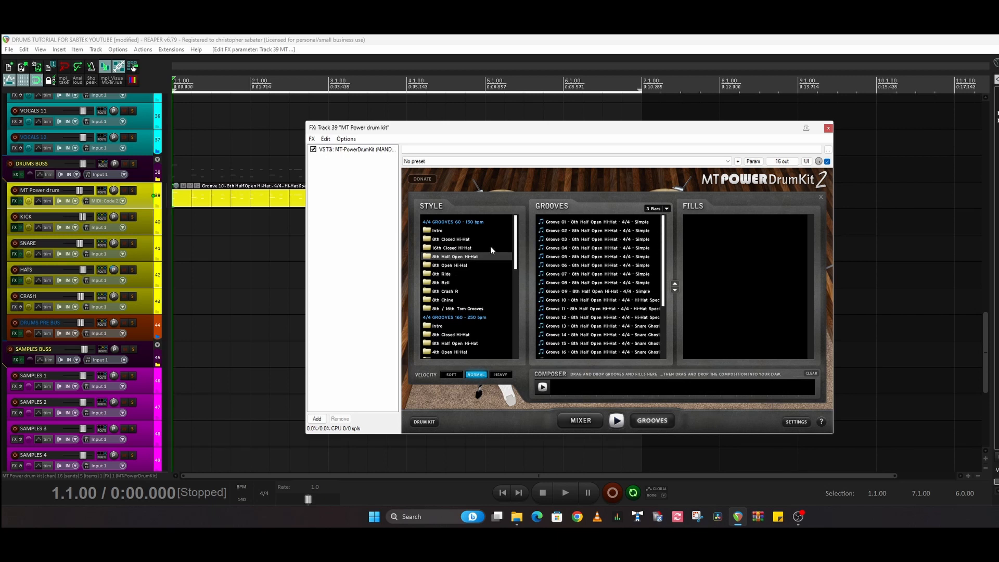
click(446, 239)
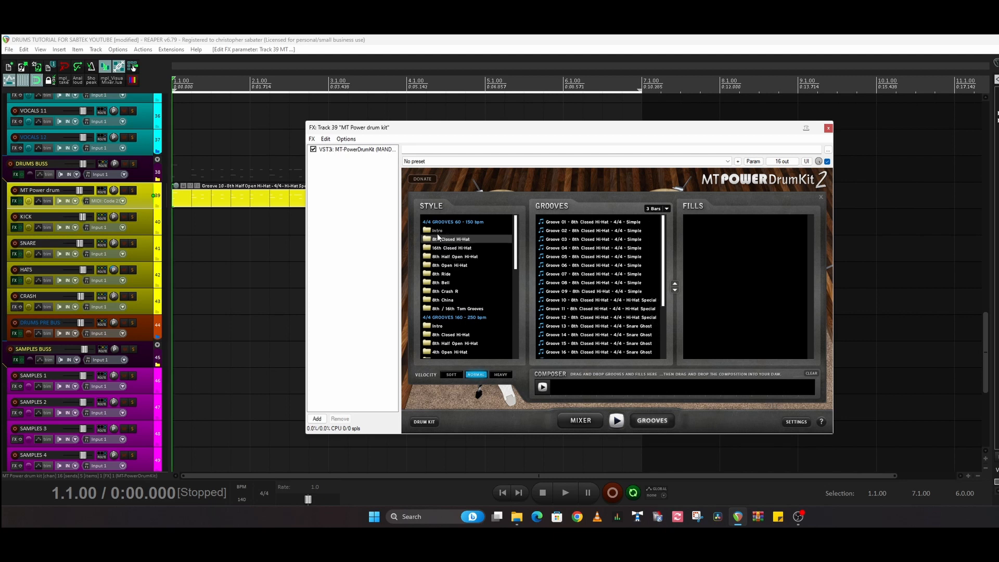
click(436, 231)
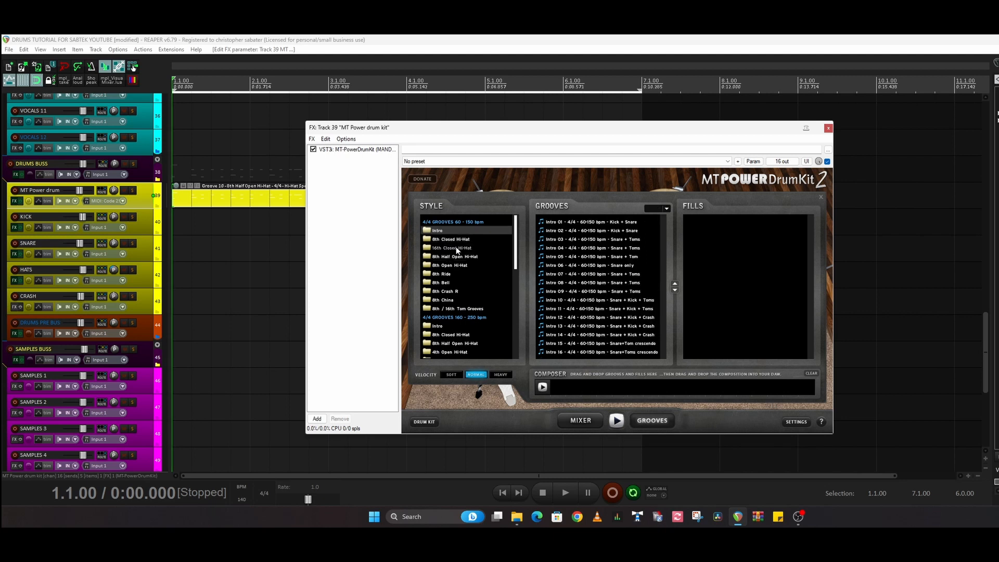
Look through the whole list of groove styles, including the 160 - 250 bpm, shuffle and 6/8 categories
scroll(477, 277, down, 1)
scroll(479, 277, down, 1)
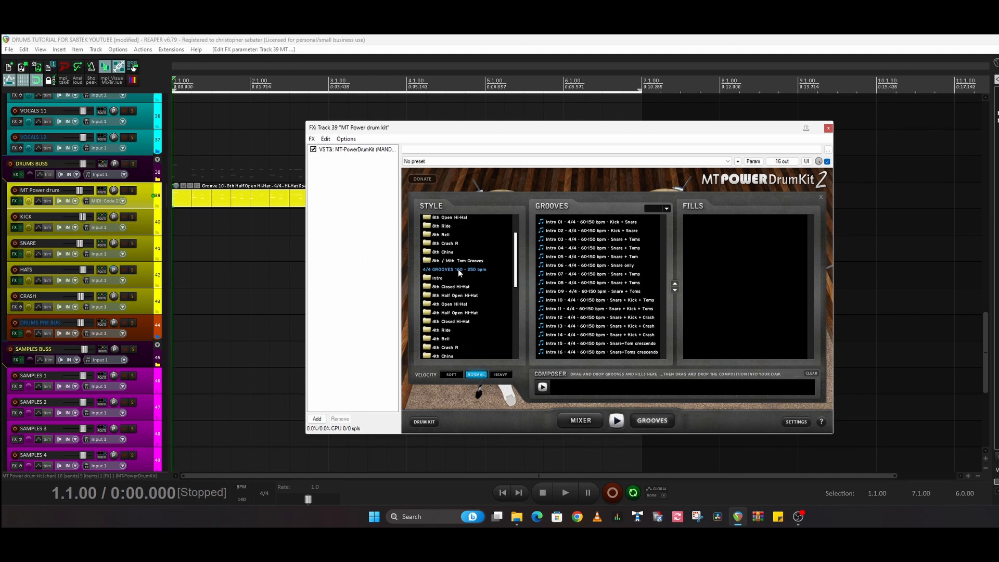
scroll(475, 281, up, 2)
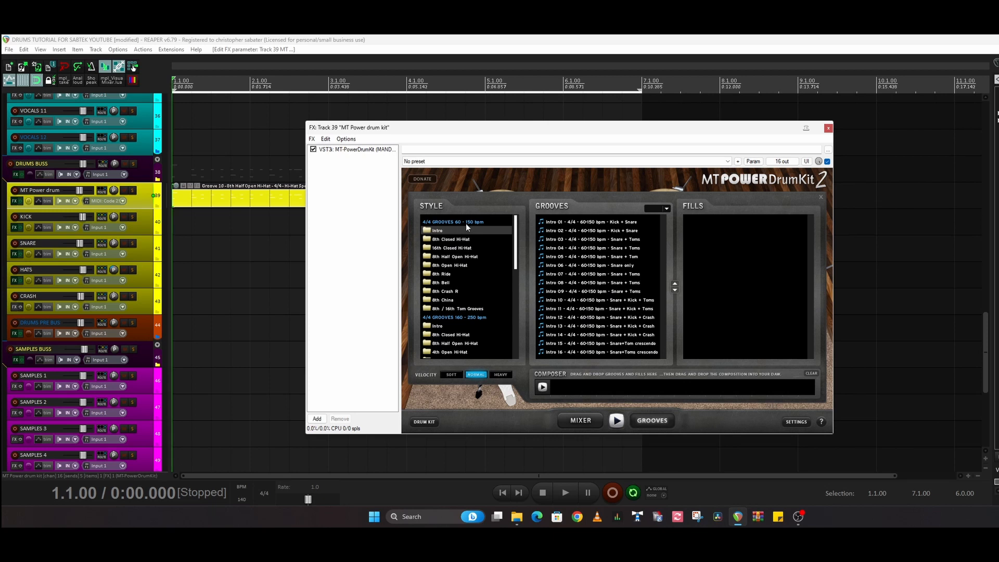
scroll(491, 276, down, 5)
scroll(491, 276, down, 1)
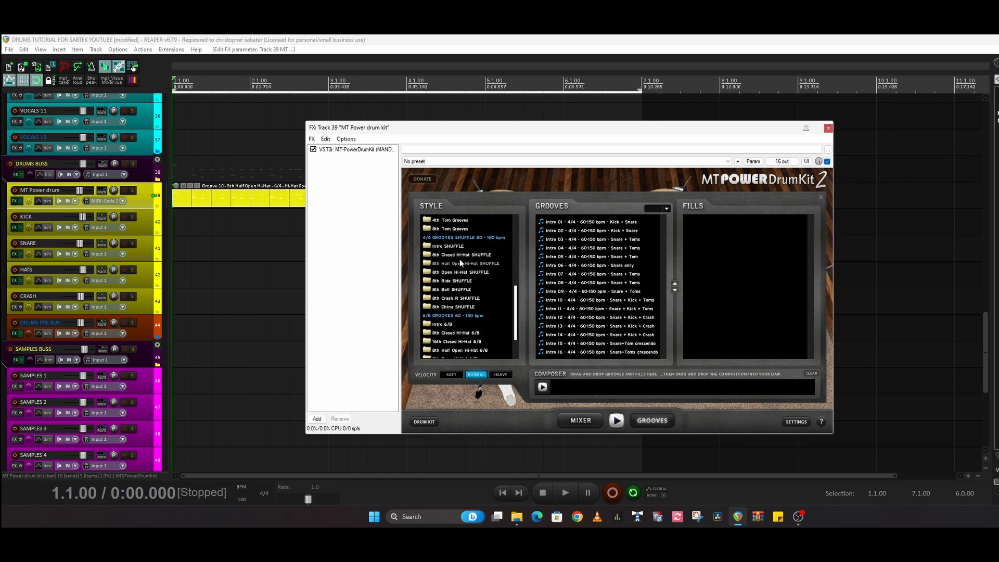
scroll(461, 270, up, 6)
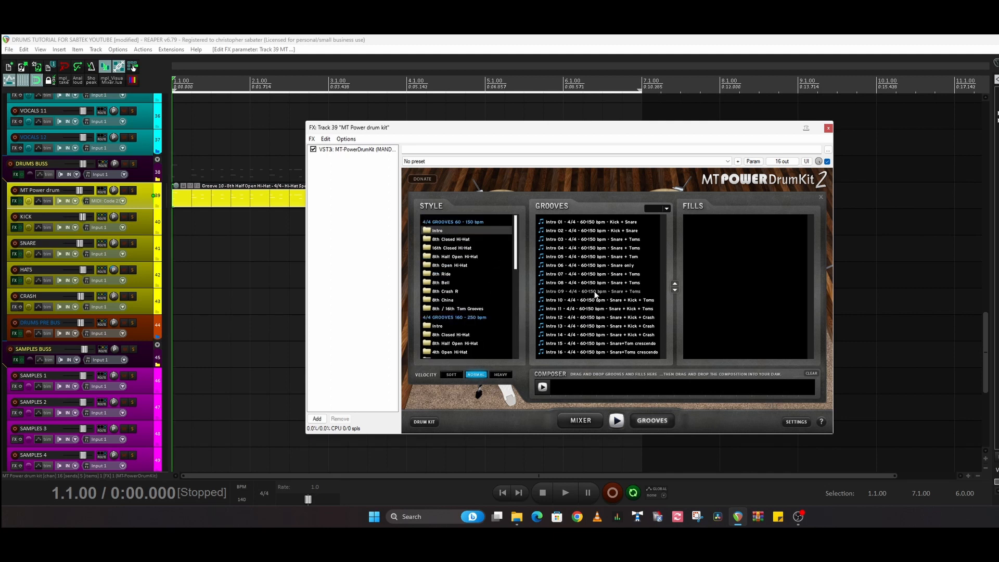
Select the Intro 07 and Intro 10 patterns, followed by Groove 06 of the 8th Open Hi-Hat style to list its fills
click(604, 273)
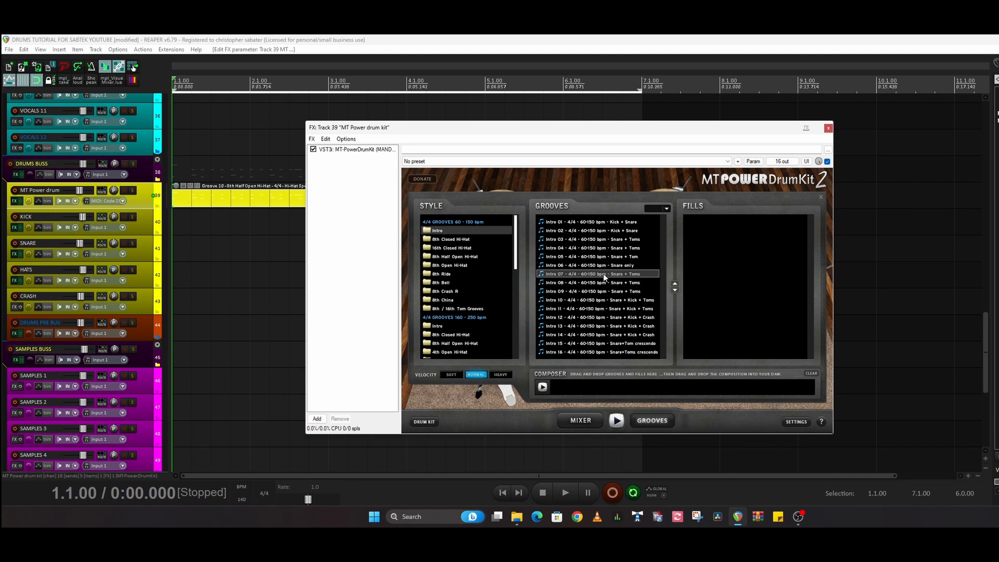
click(624, 300)
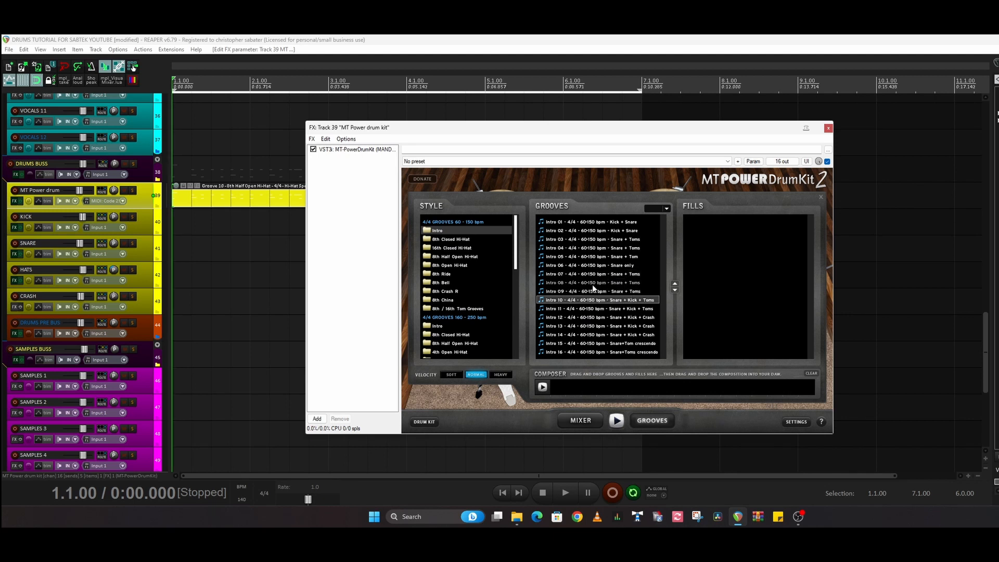
click(464, 266)
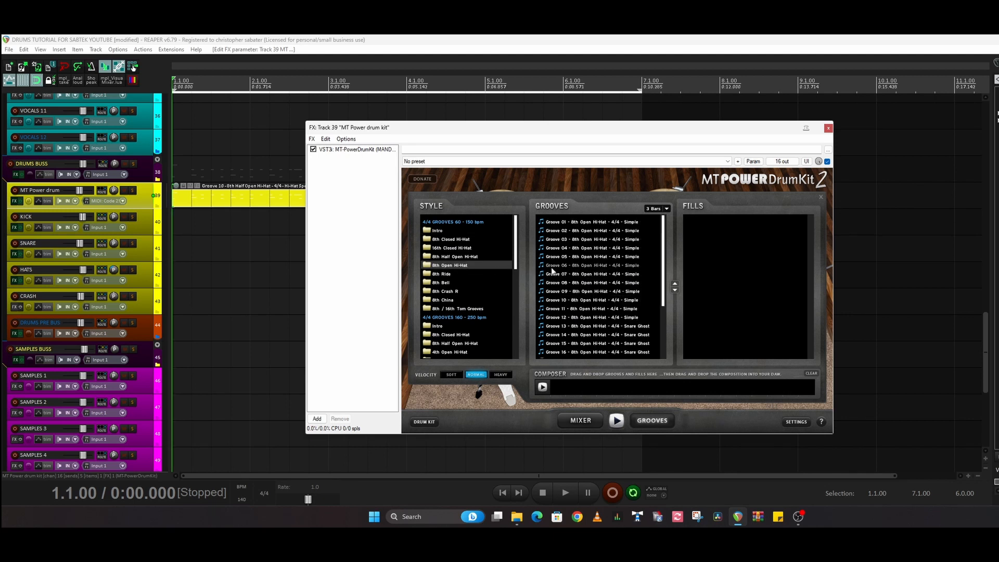
click(586, 266)
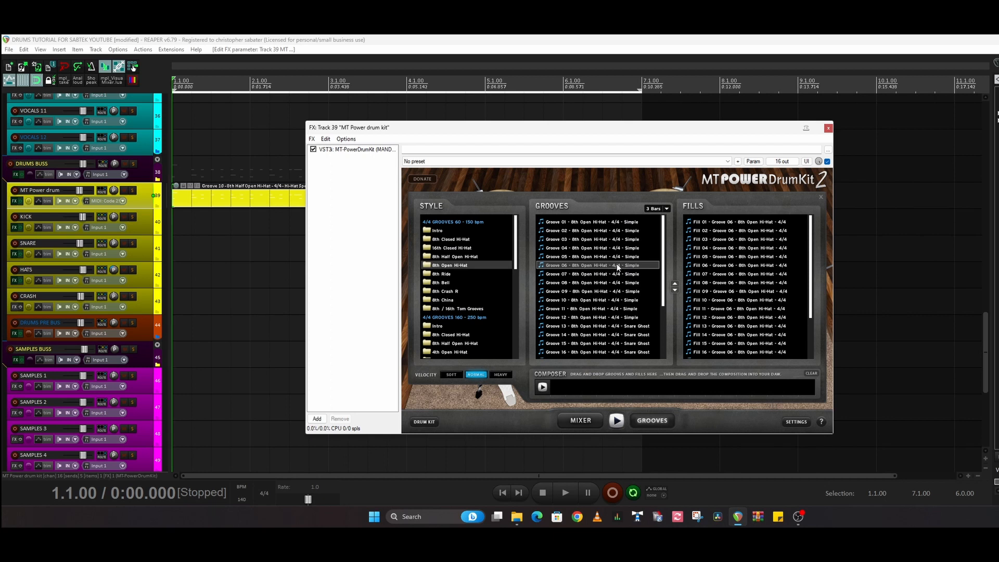
Review the instrument-to-note mapping in the drum kit's settings, cancel, and reopen the settings for another look
click(790, 420)
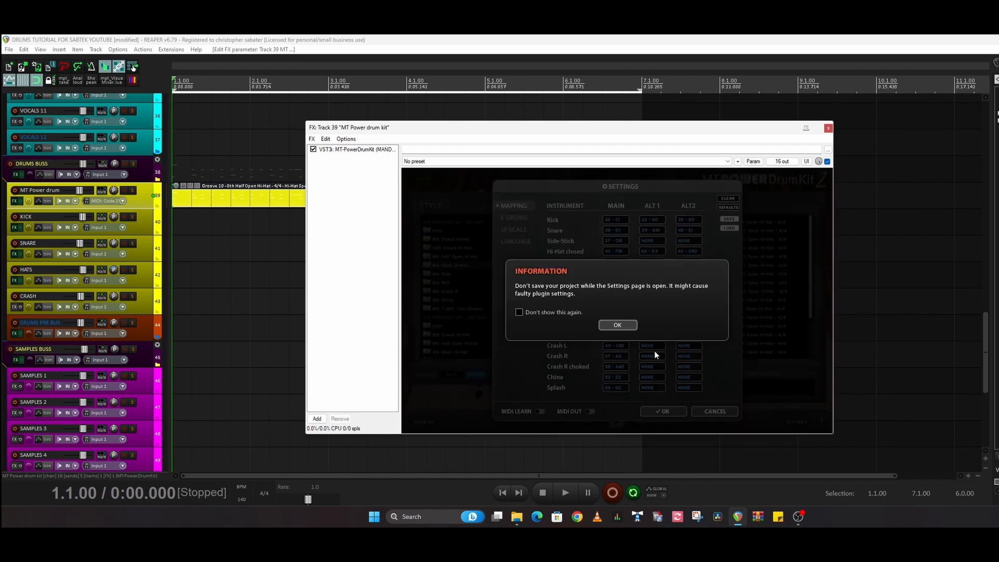
click(617, 324)
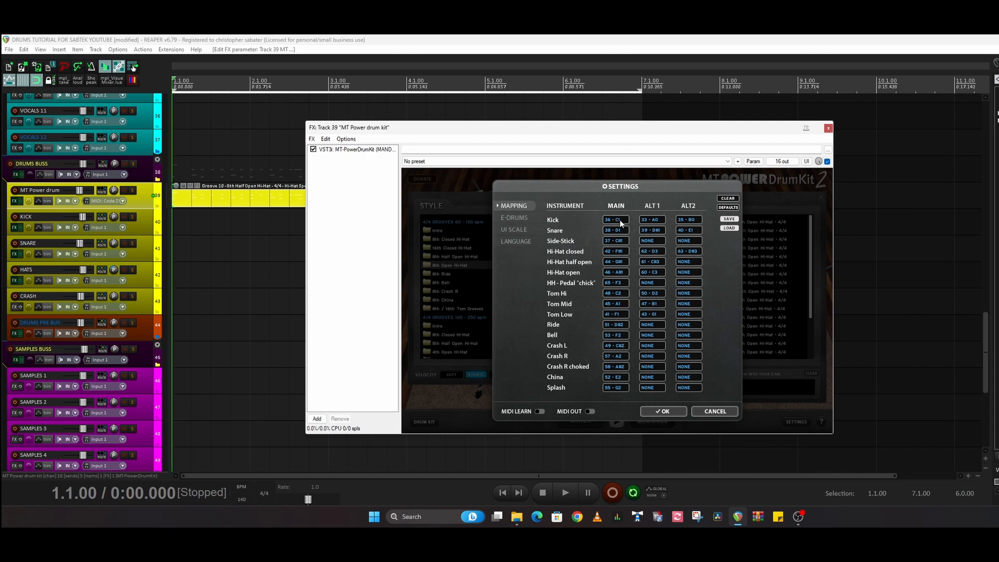
click(714, 409)
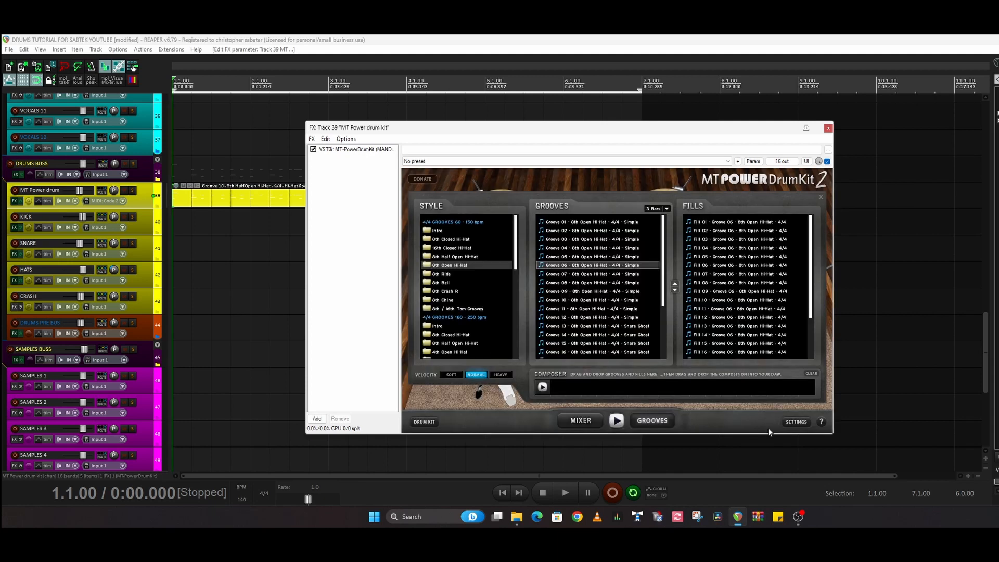
click(791, 423)
click(618, 326)
Return to the drum kit's mixer and examine the output options available for the Kick channel
click(574, 419)
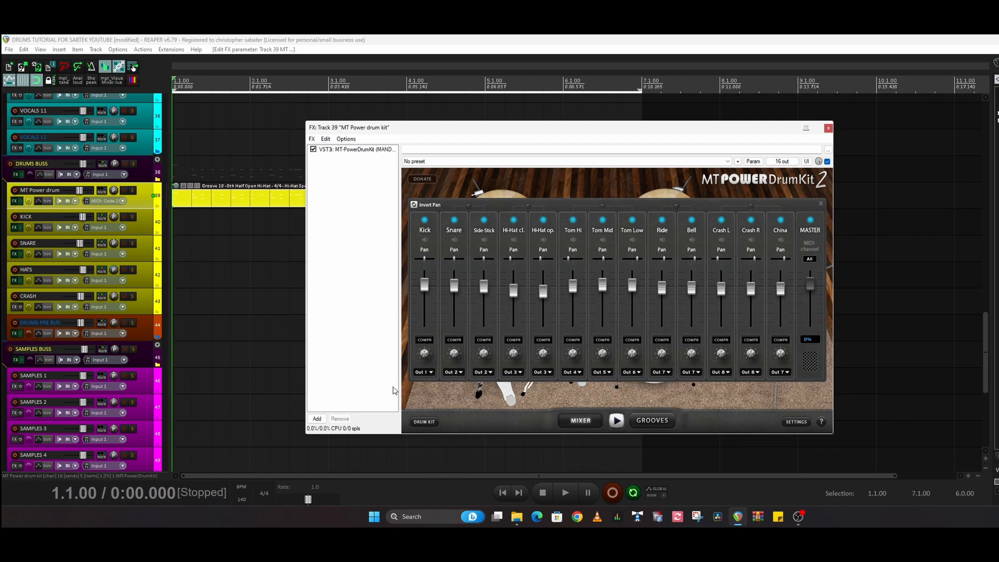
click(431, 372)
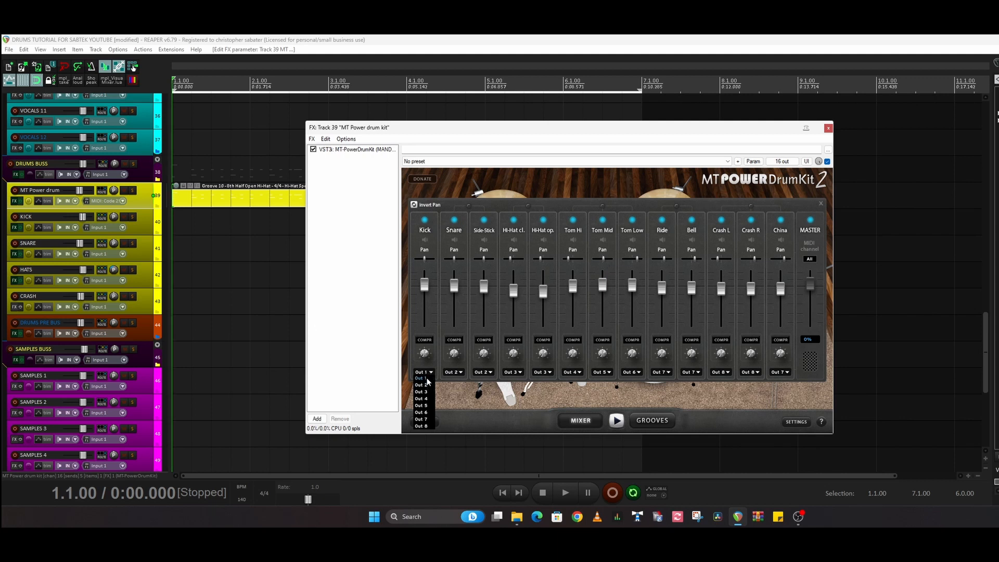
click(432, 371)
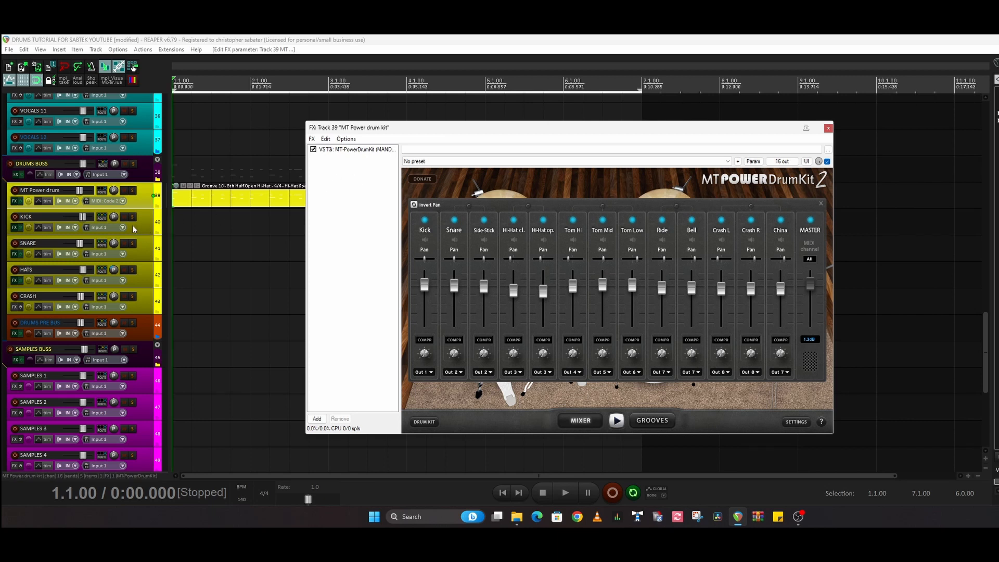
Select MT-PowerDrumKit in the FX chain, view its multichannel and MIDI routing commands, and dismiss them without choosing any
click(347, 150)
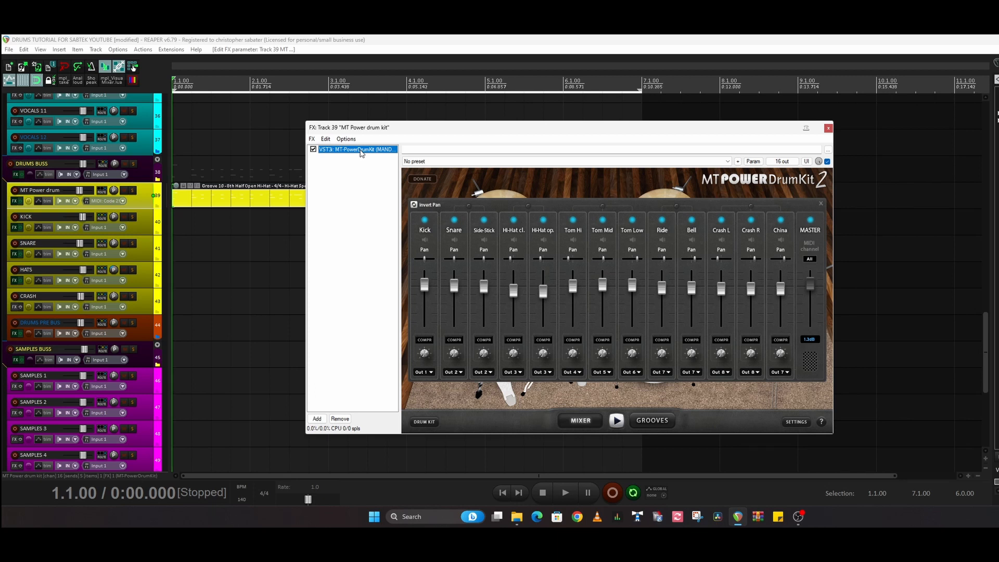
right_click(362, 153)
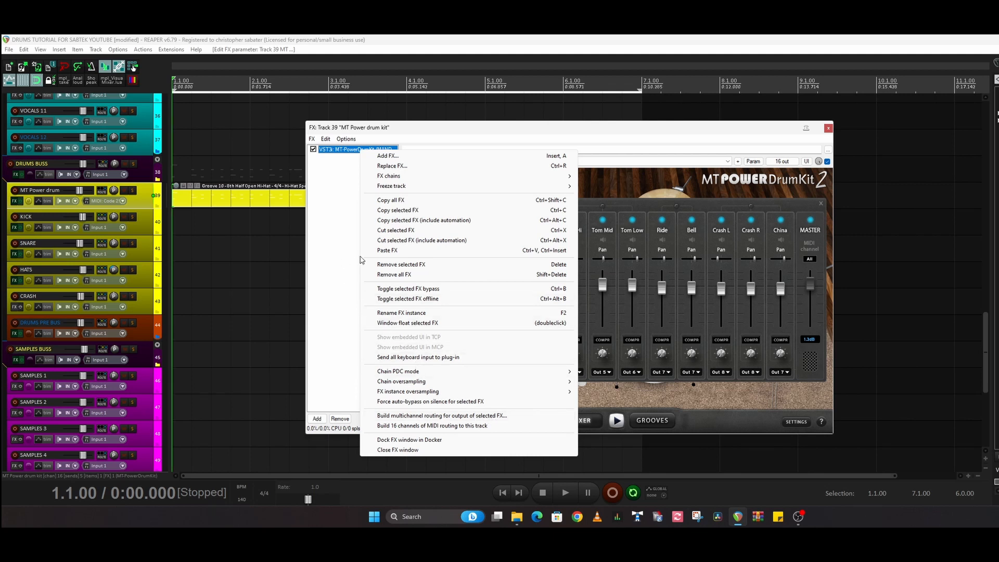
click(350, 218)
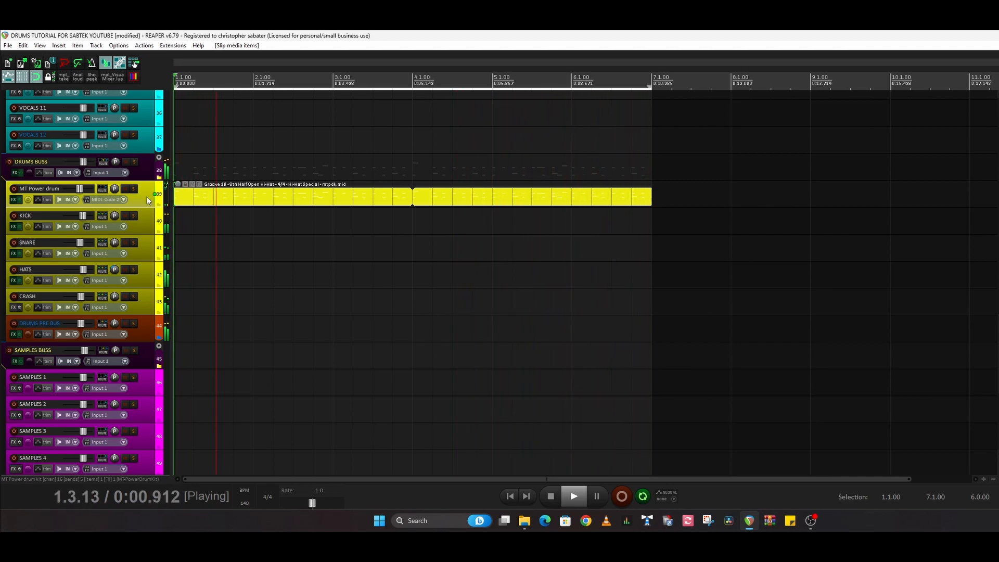
Show the project mixer with the MT Power drum, KICK, SNARE, HATS and CRASH tracks in view, and stop playback
key(ctrl+m)
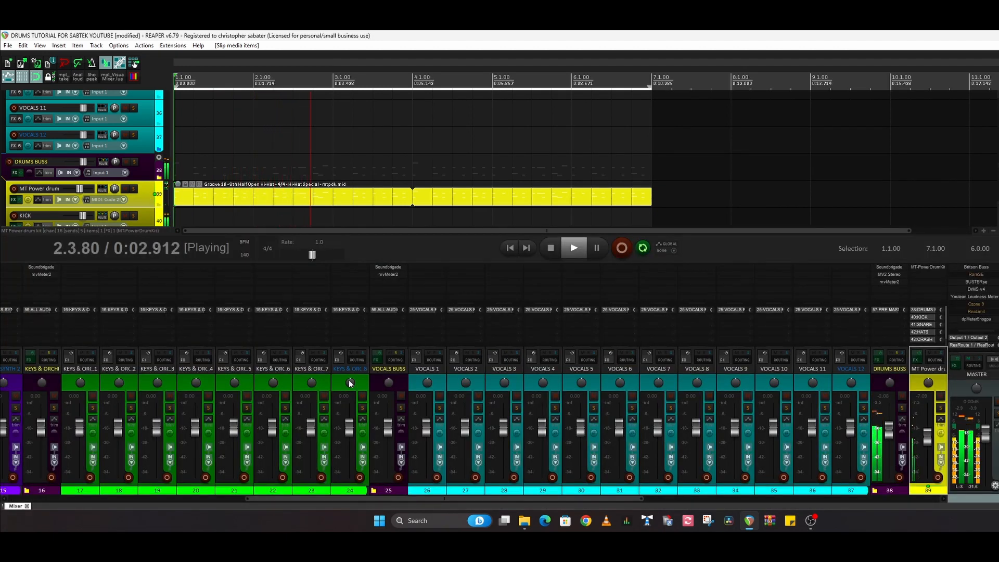
drag(542, 495, 769, 514)
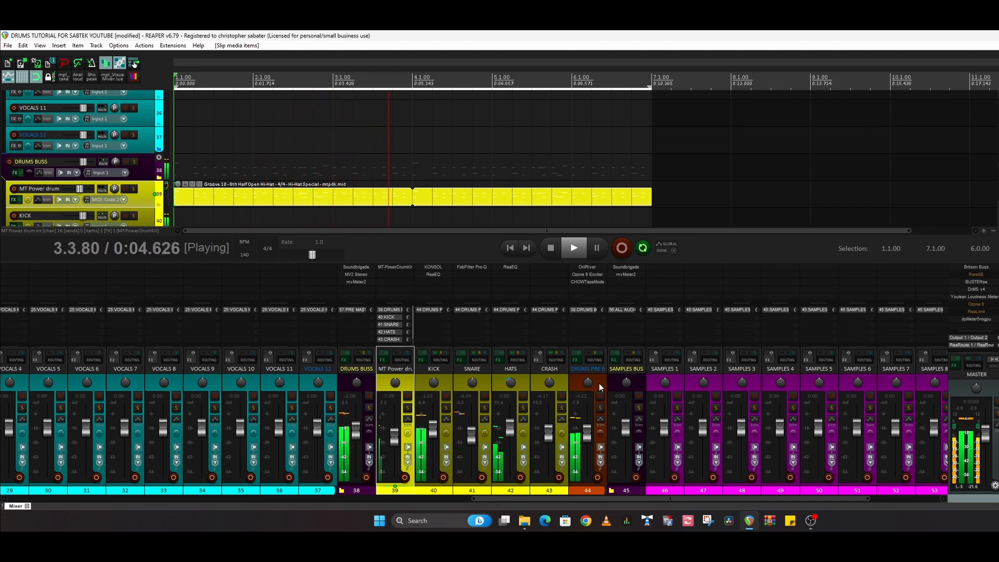
key(space)
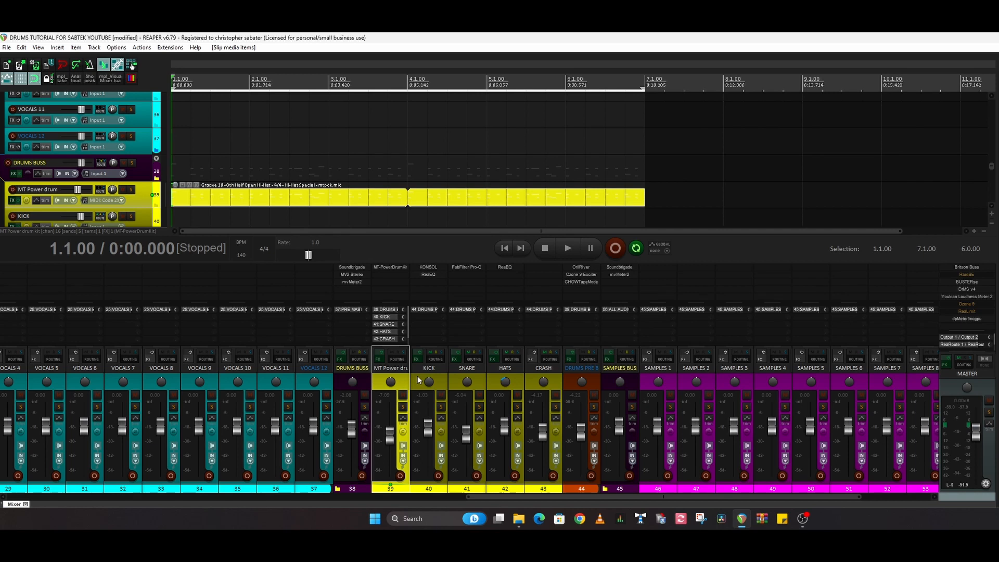
Open MT-PowerDrumKit from its mixer track, compare its output assignments with the drum tracks, and close it
click(385, 271)
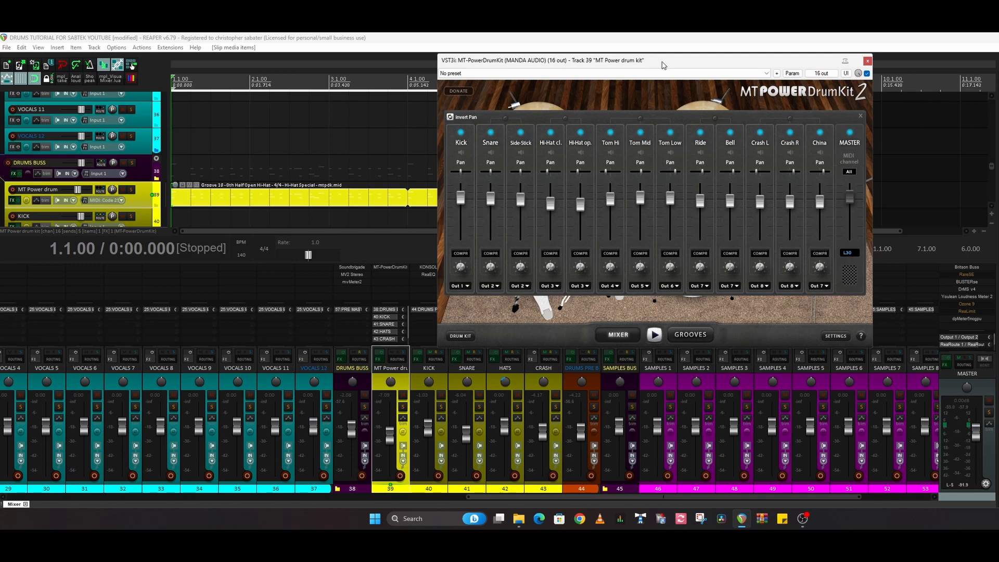
drag(662, 65, 847, 147)
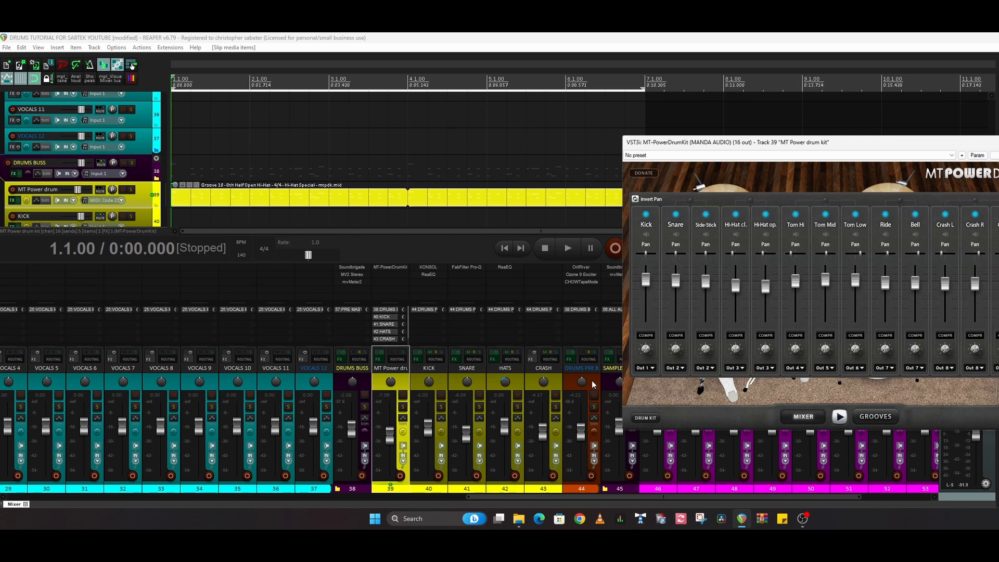
key(Escape)
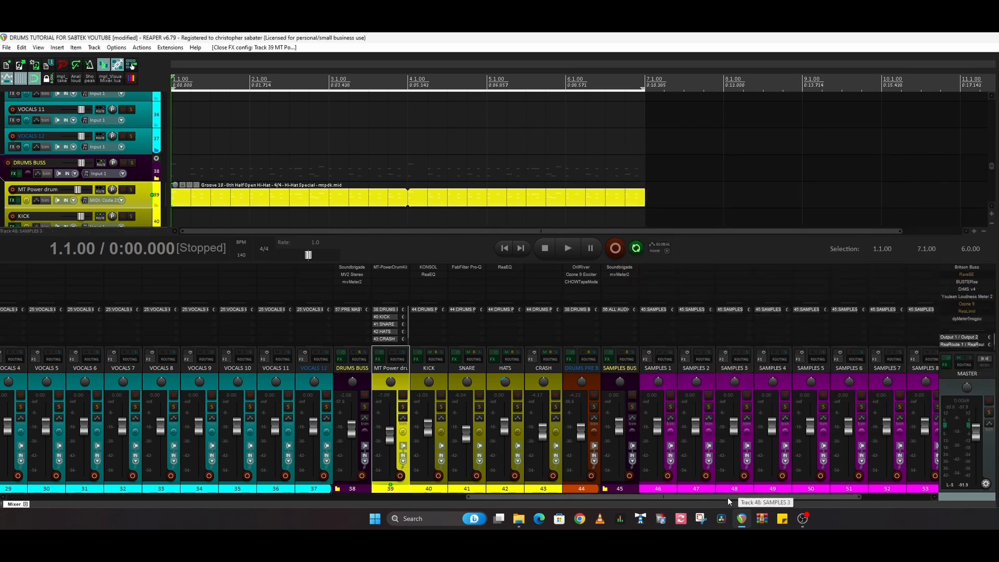
Inspect the Gullfoss and dpMeter5 plugins on the PRE MASTER BUSS track, close both, and return to the drum tracks
drag(727, 498, 853, 498)
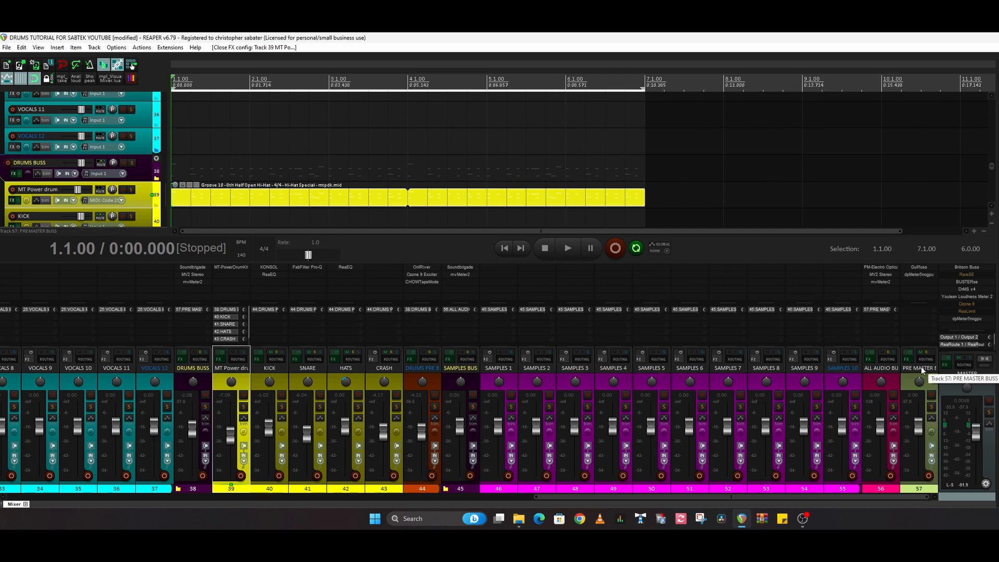
click(919, 267)
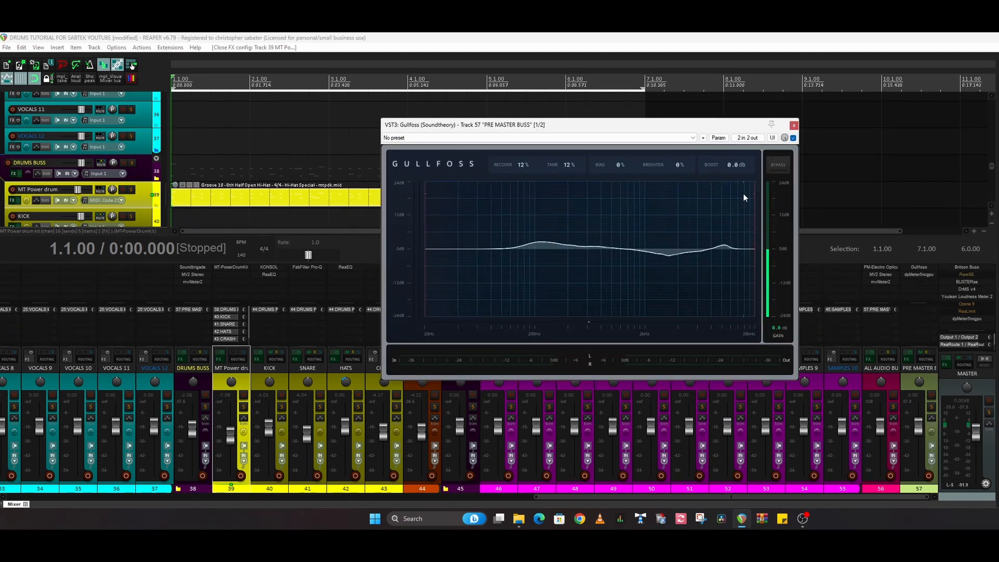
click(793, 125)
click(918, 274)
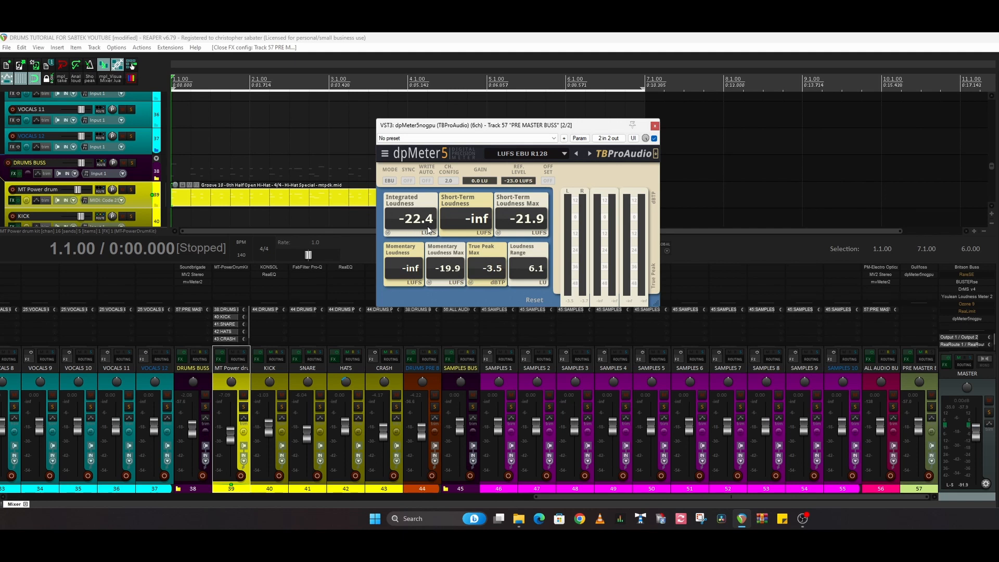
click(654, 126)
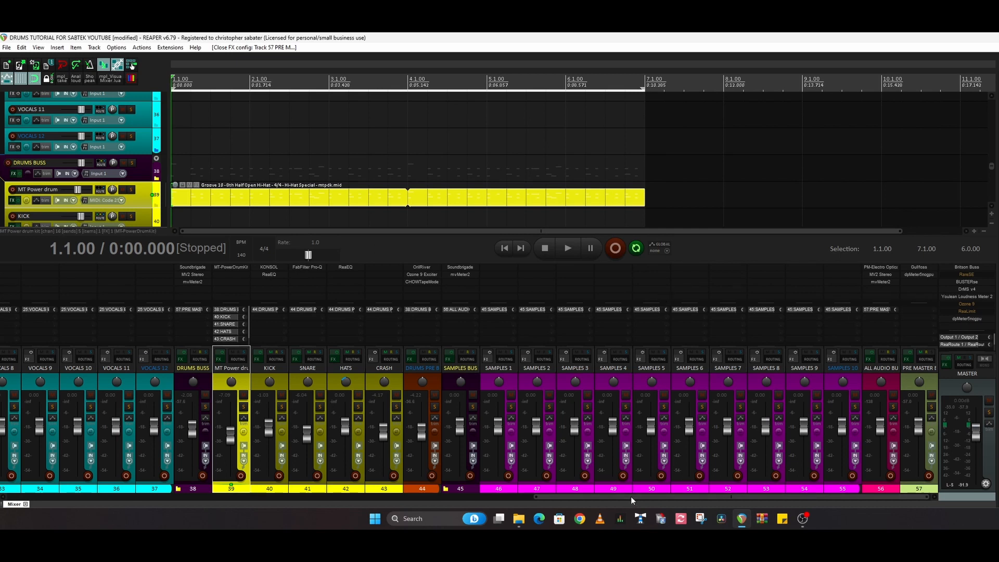
drag(630, 496, 535, 495)
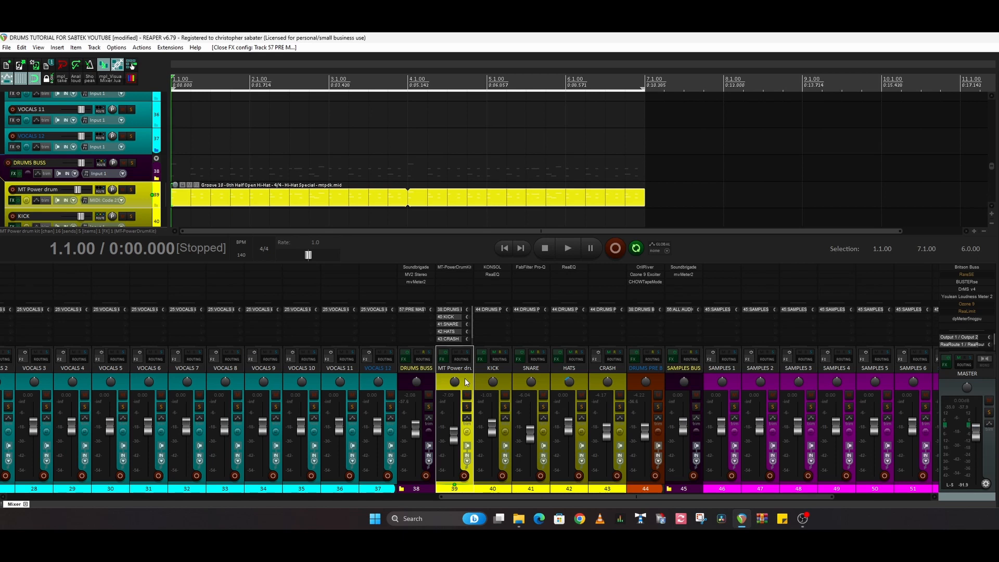
Open MT-PowerDrumKit from its mixer track, review the output assigned to each drum channel, and close it
click(458, 267)
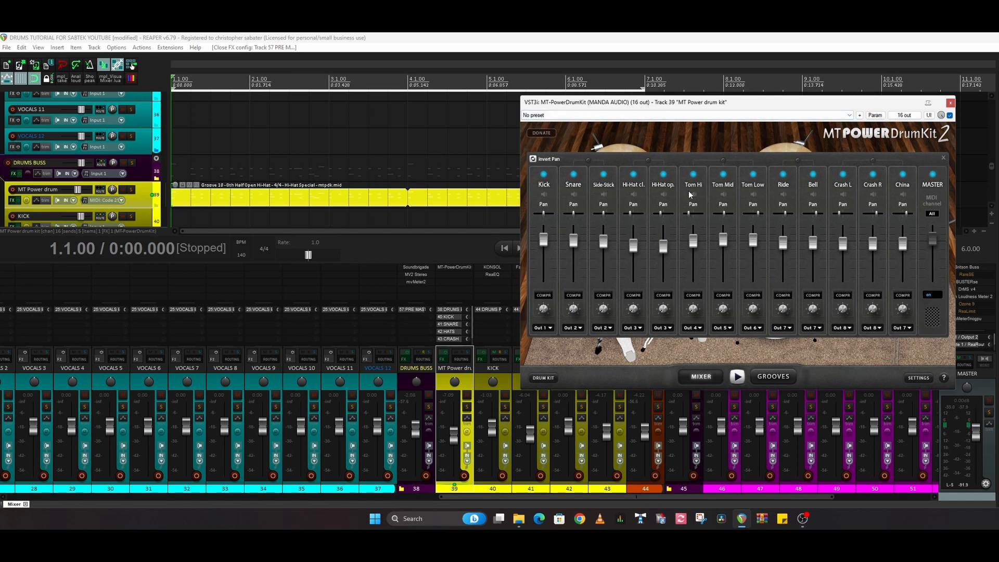
click(461, 267)
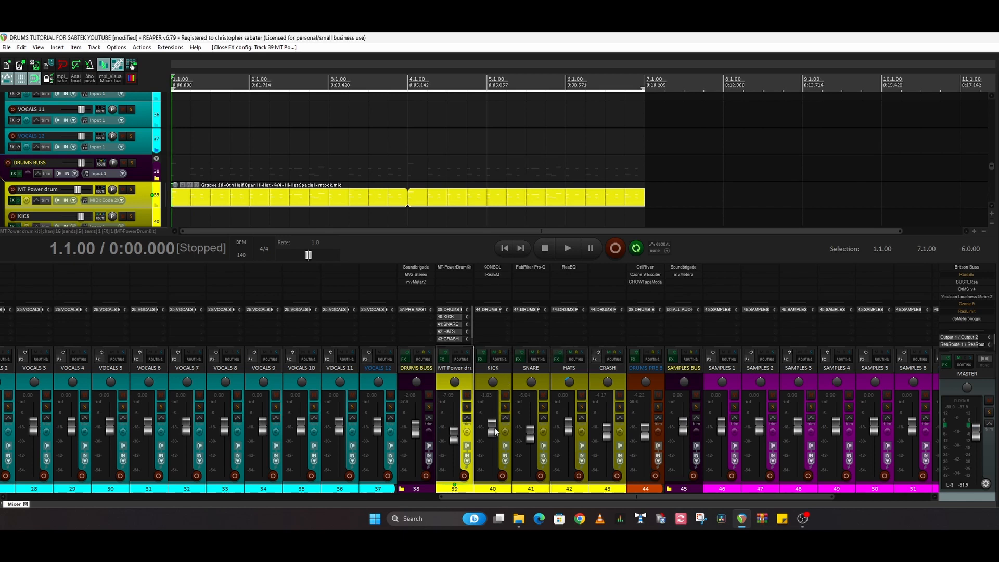
mouse_move(491, 427)
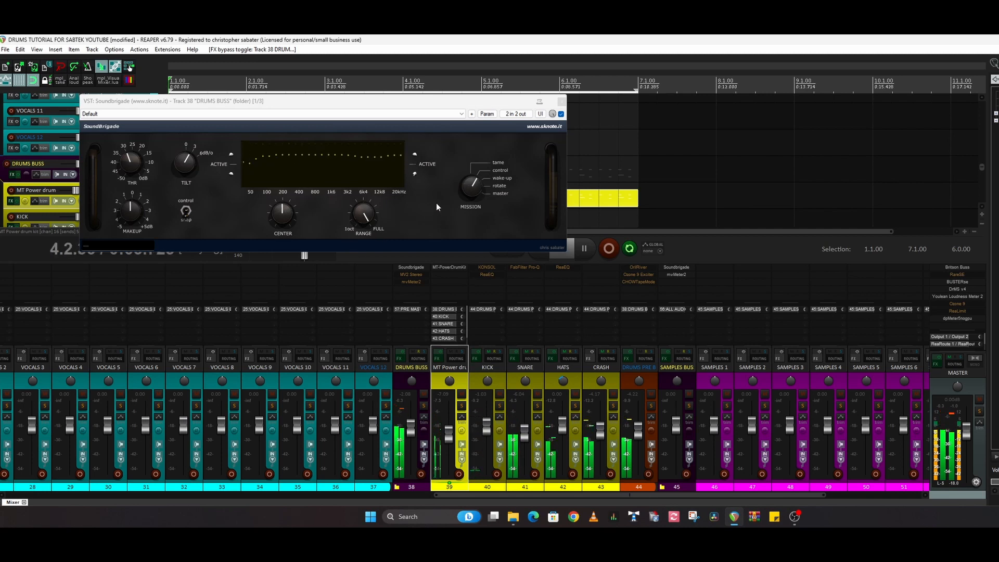
Compare the DRUMS BUSS sound with Soundbrigade bypassed and enabled during playback, leave it enabled, and close it
click(560, 113)
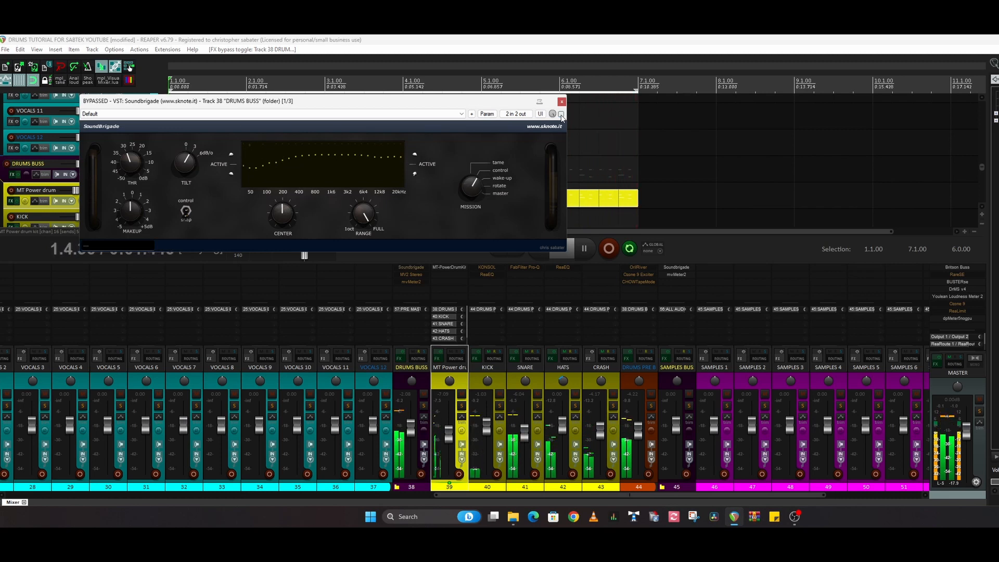
click(561, 113)
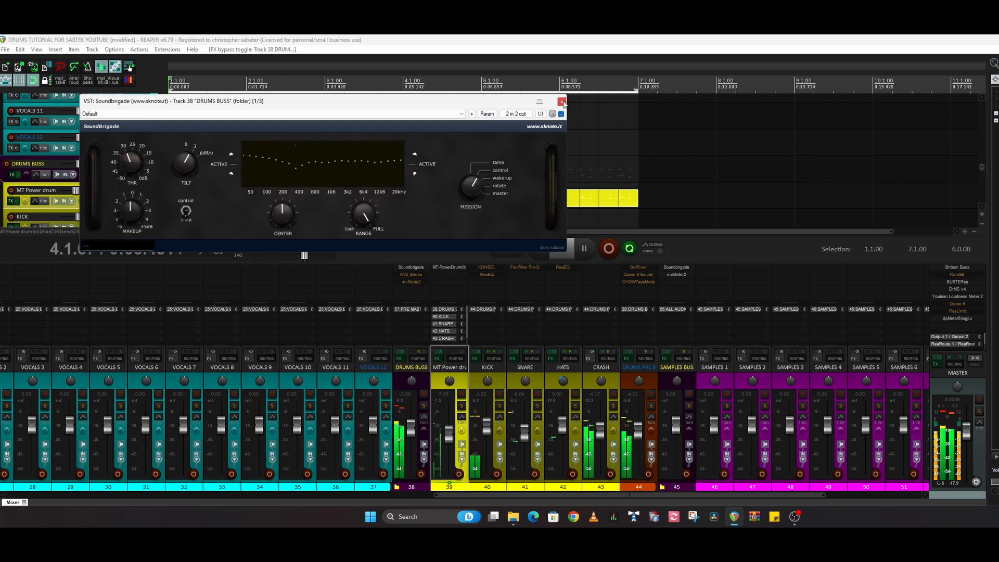
click(562, 102)
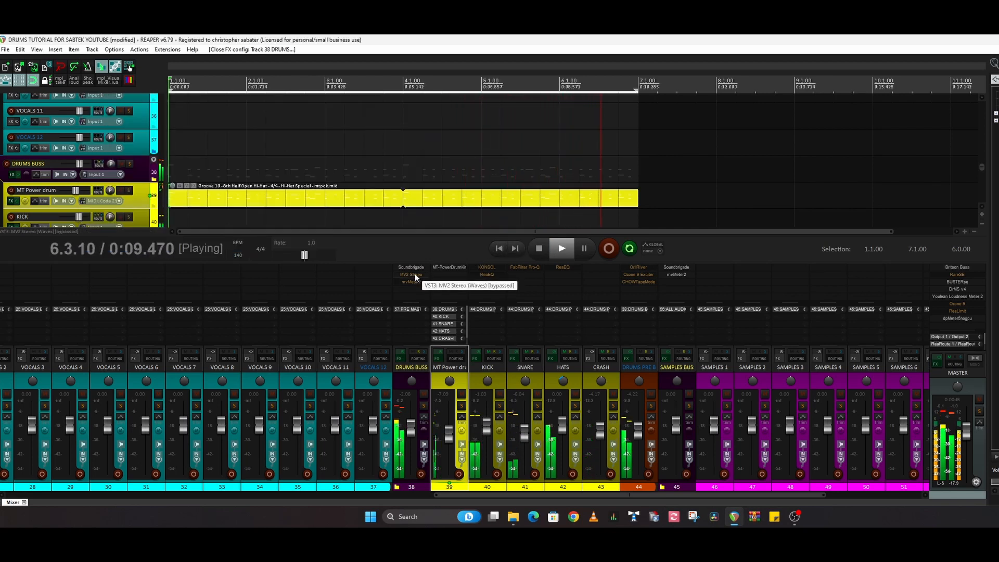
Enable MV2 Stereo on DRUMS BUSS, compare it with its bypassed sound during playback, leave it enabled, and close it
key(space)
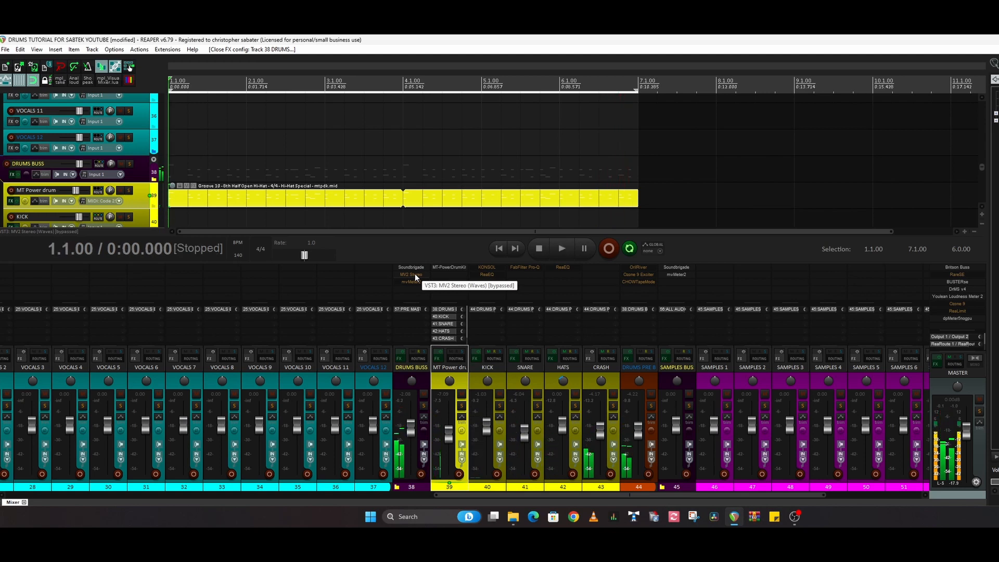
click(414, 274)
key(space)
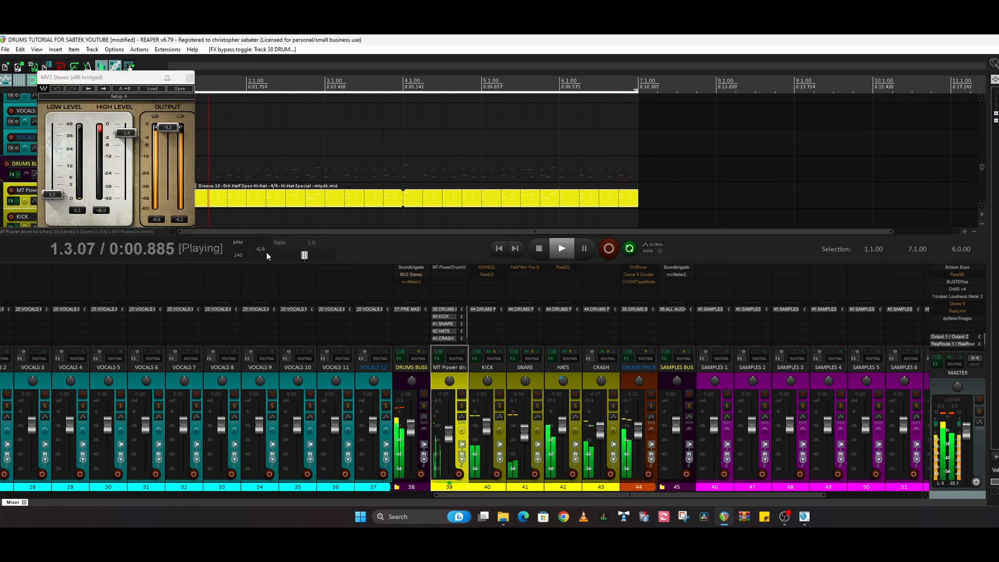
click(412, 273)
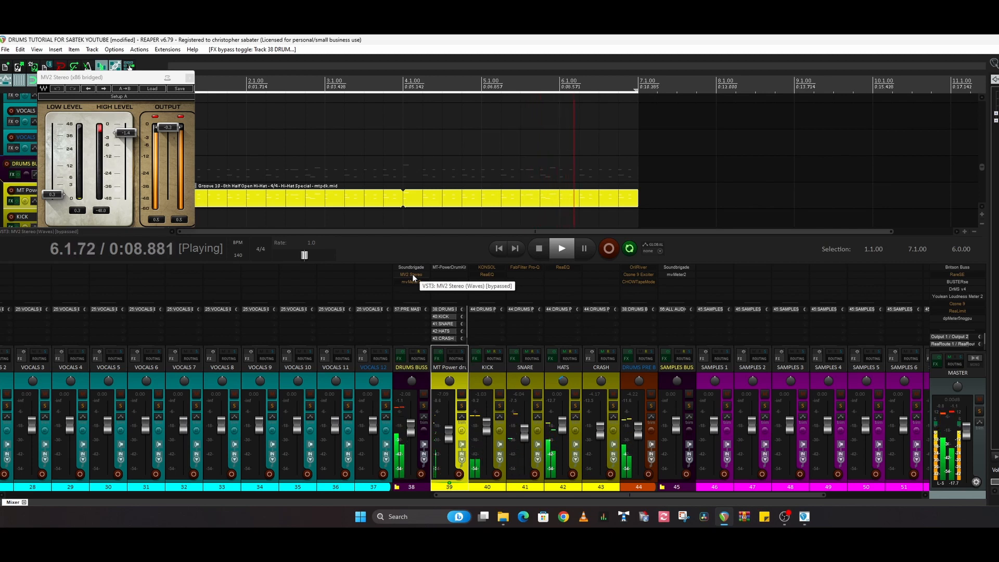
click(412, 274)
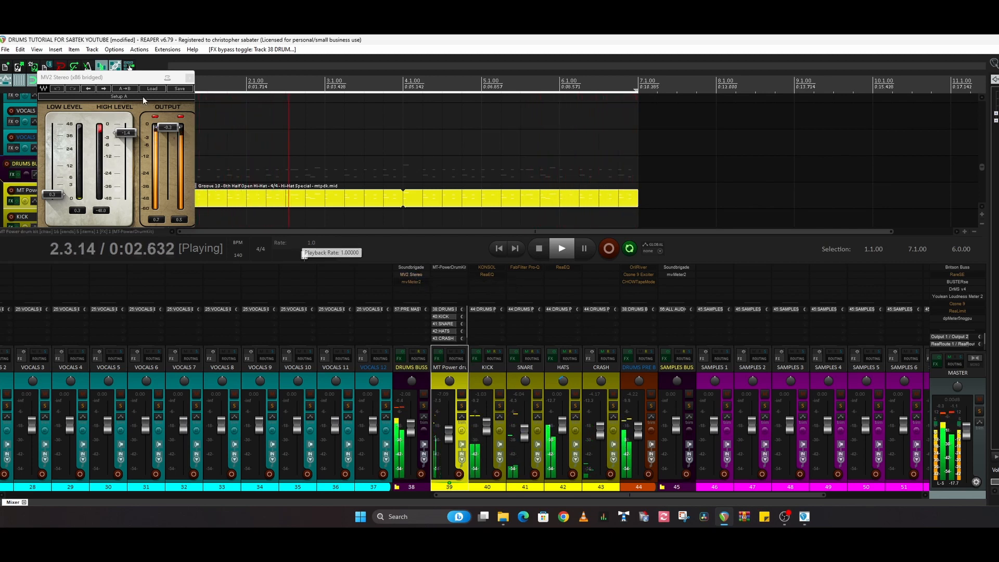
drag(145, 77, 369, 155)
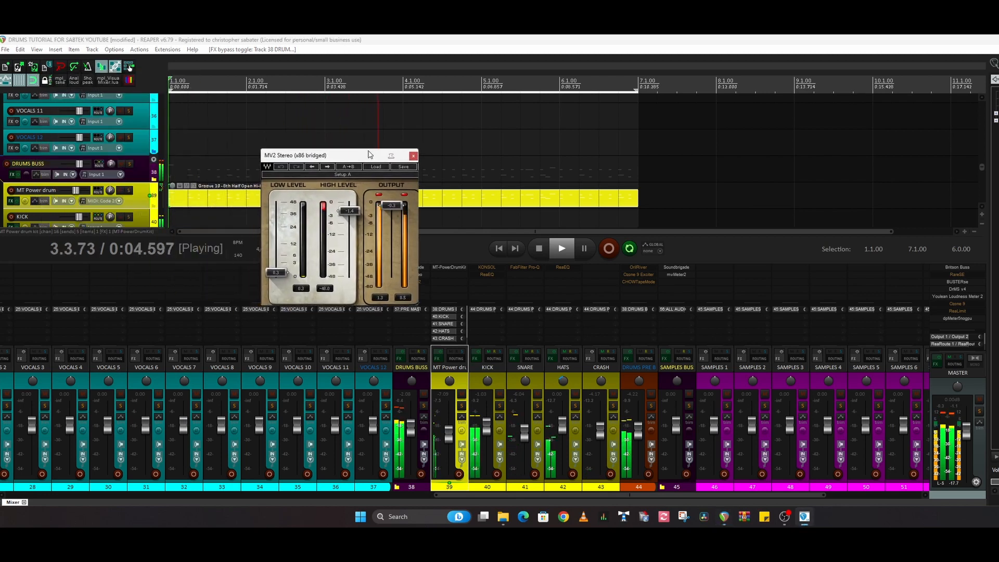
click(413, 156)
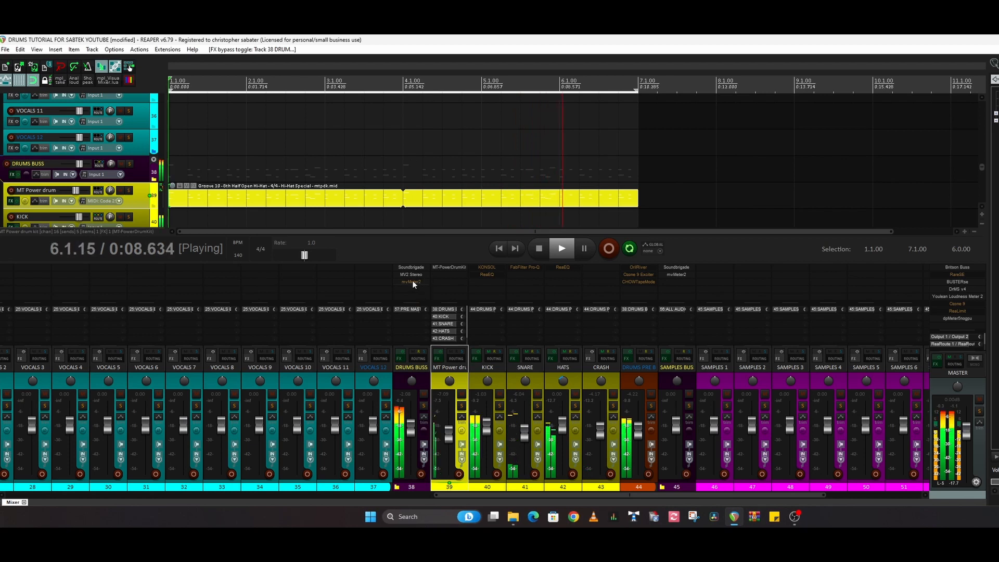
Enable the bypassed mvMeter2 plugin on DRUMS BUSS and open its meter during playback
shift+click(413, 282)
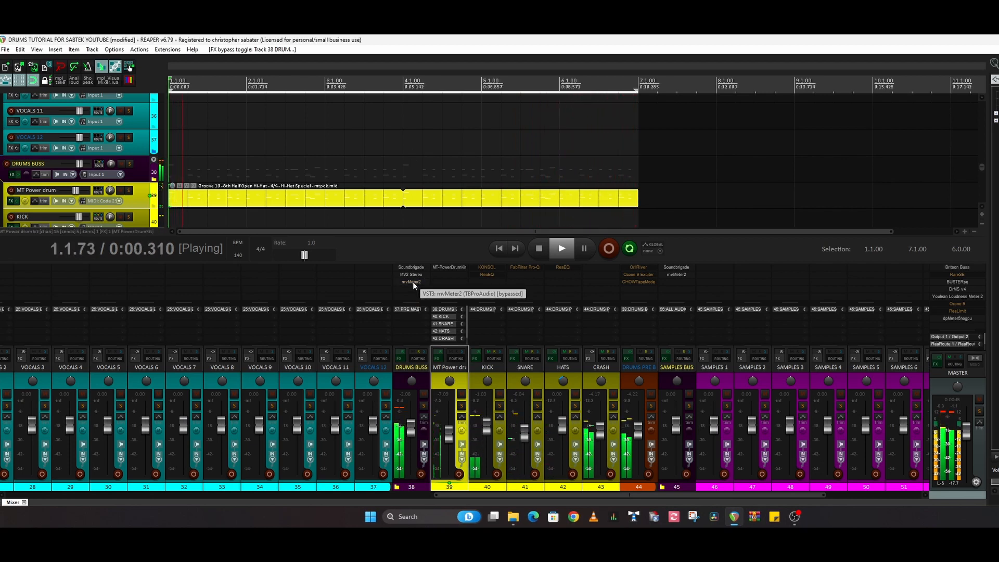
click(413, 282)
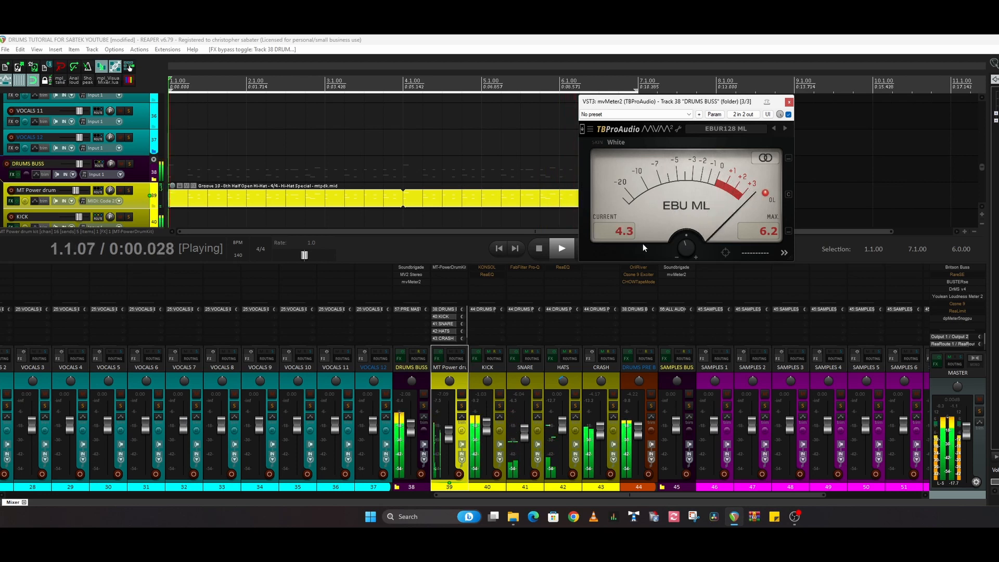
mouse_move(683, 247)
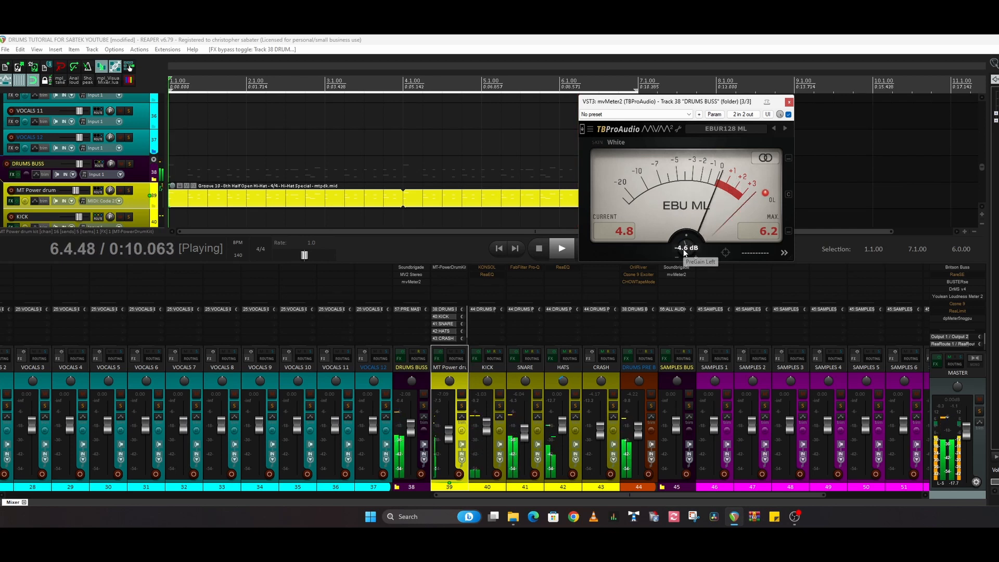
Try mvMeter2's left pre-gain at 0 dB, restore it to -4.6 dB, and close the meter
double_click(676, 244)
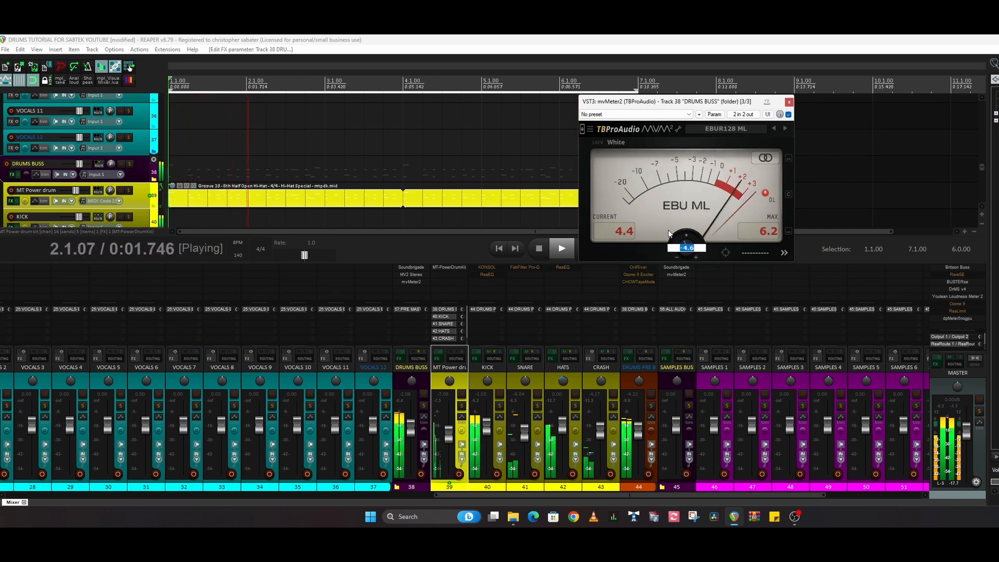
text(0)
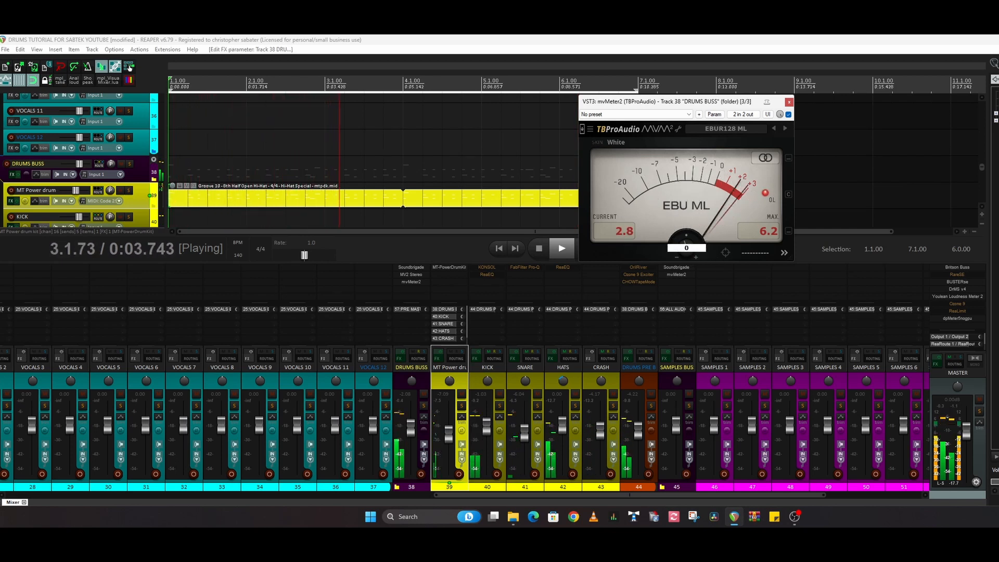
key(Return)
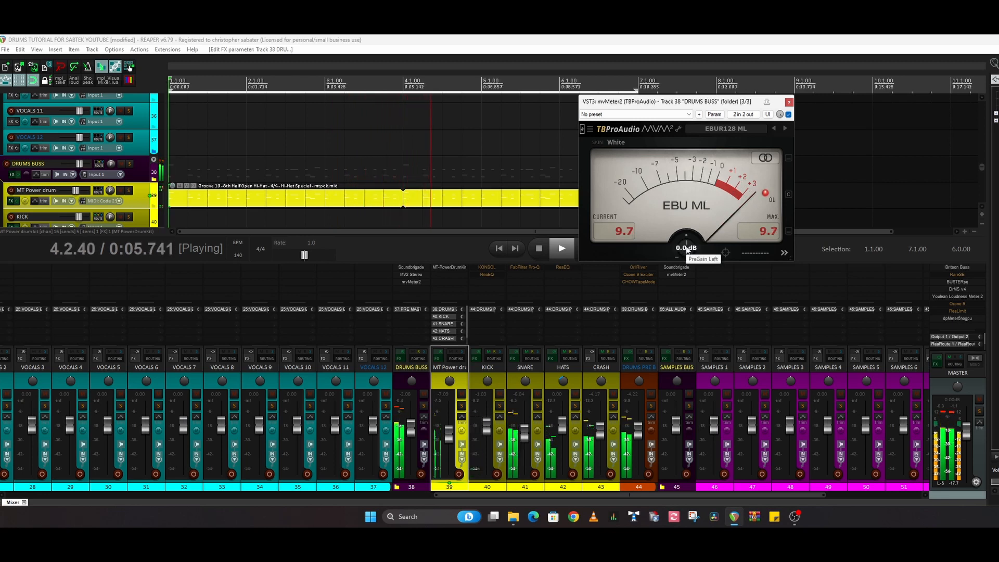
double_click(685, 245)
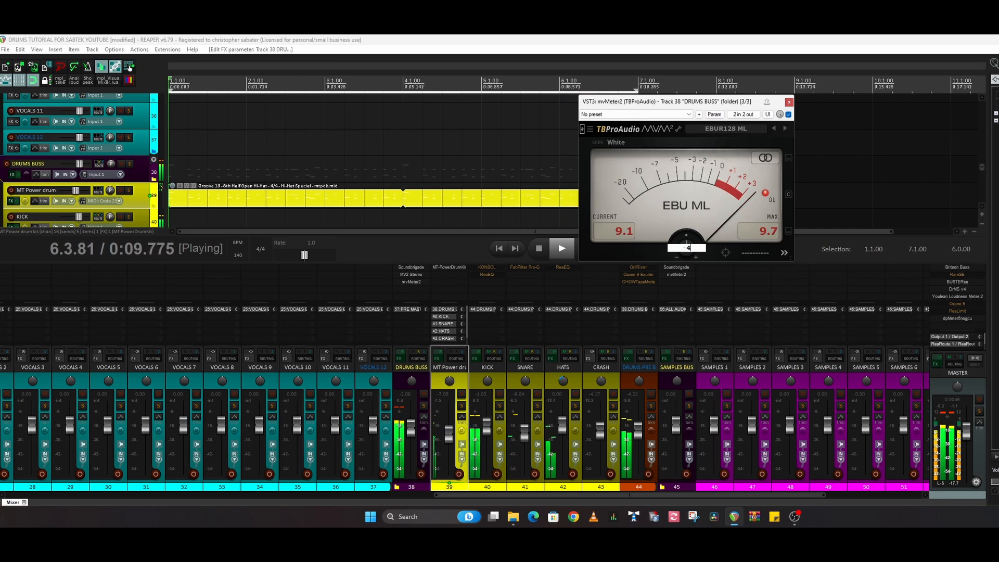
text(-4.6)
key(Return)
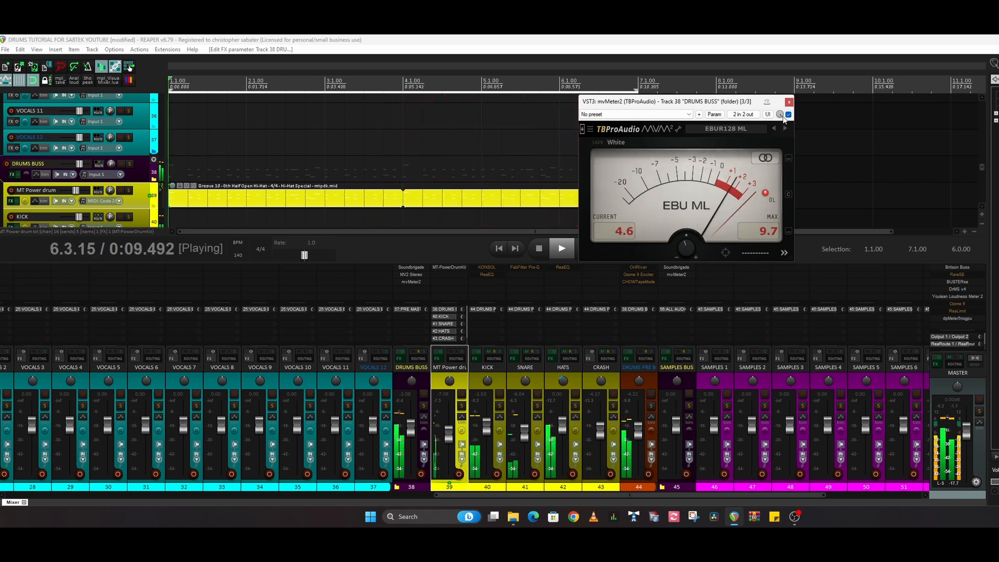
click(788, 102)
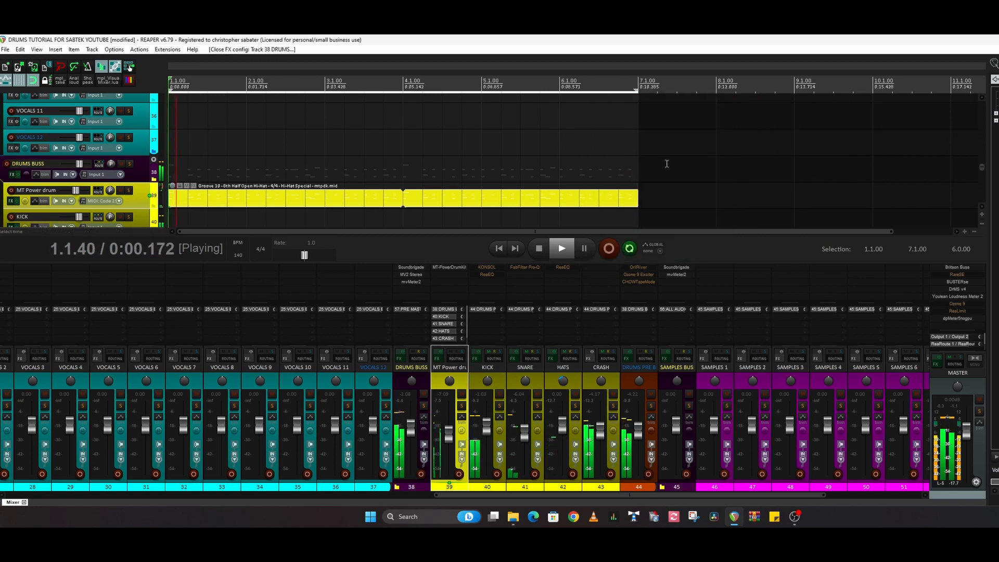
Turn on oversampling in KONSOL on the KICK track, compare it bypassed and enabled, leave it enabled, and close it
click(486, 267)
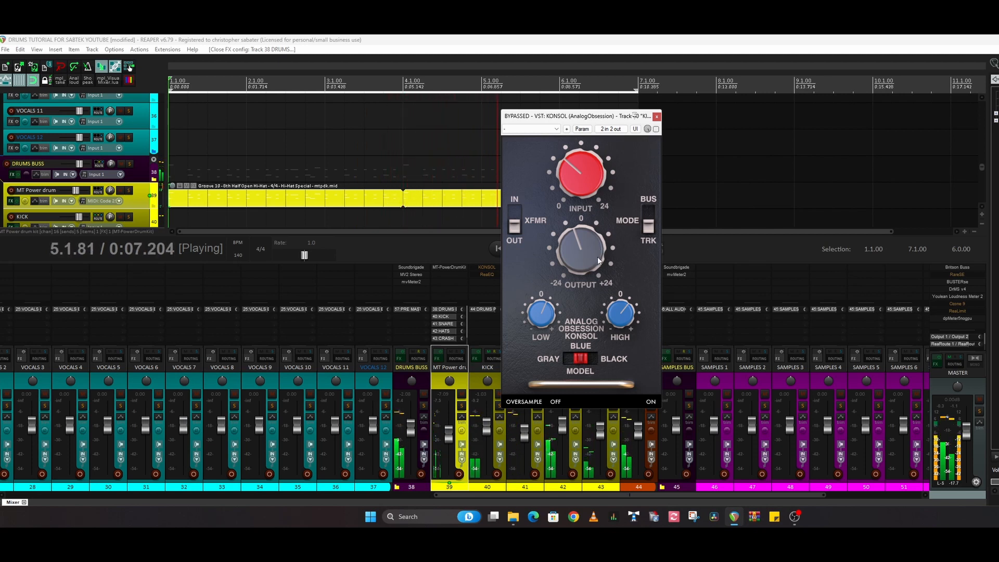
click(557, 401)
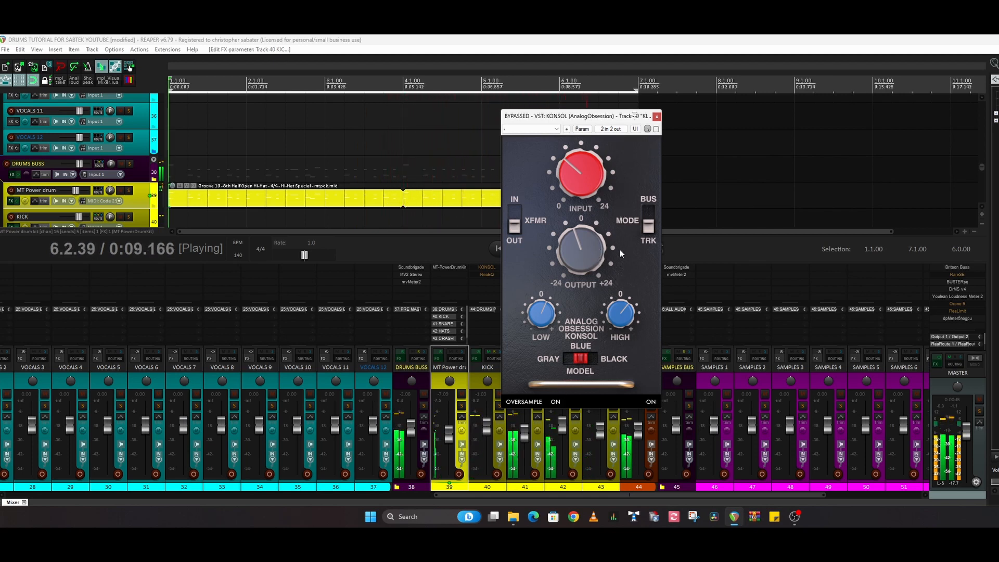
click(656, 129)
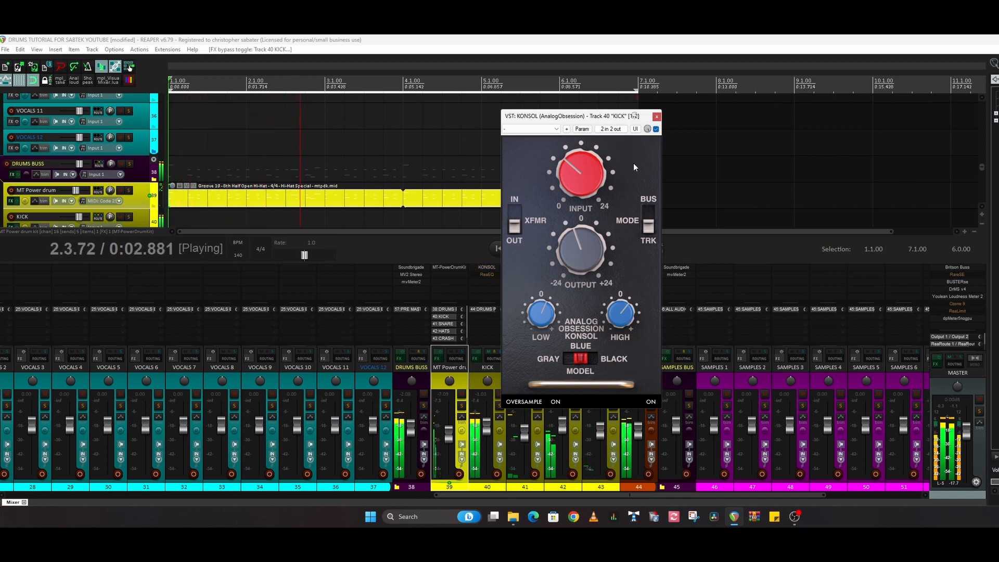
click(656, 129)
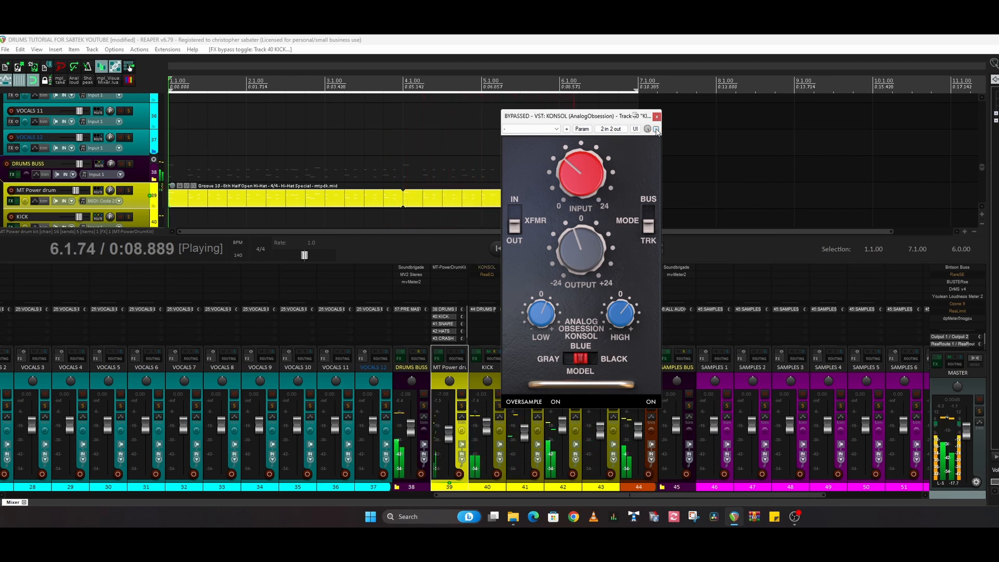
click(656, 129)
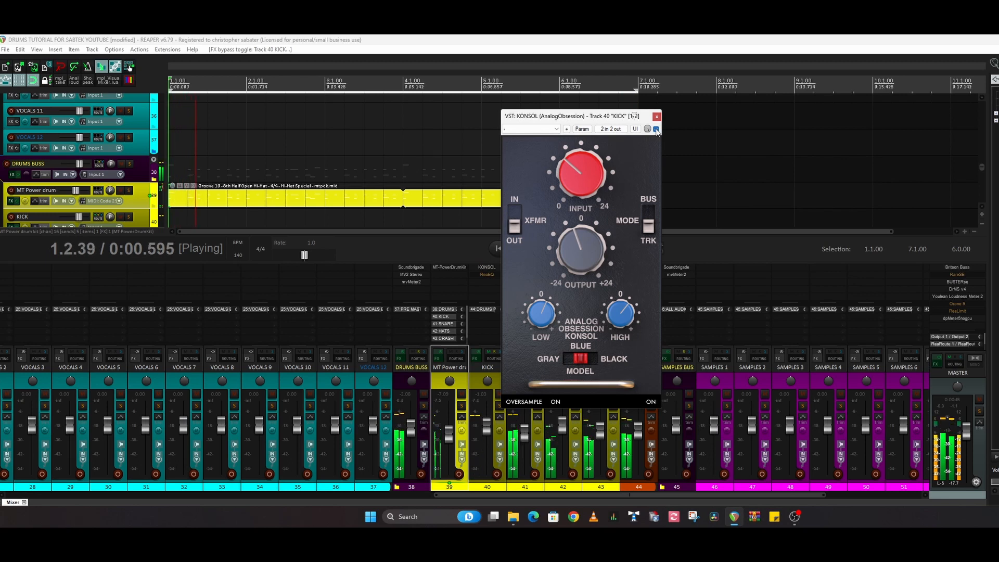
click(656, 116)
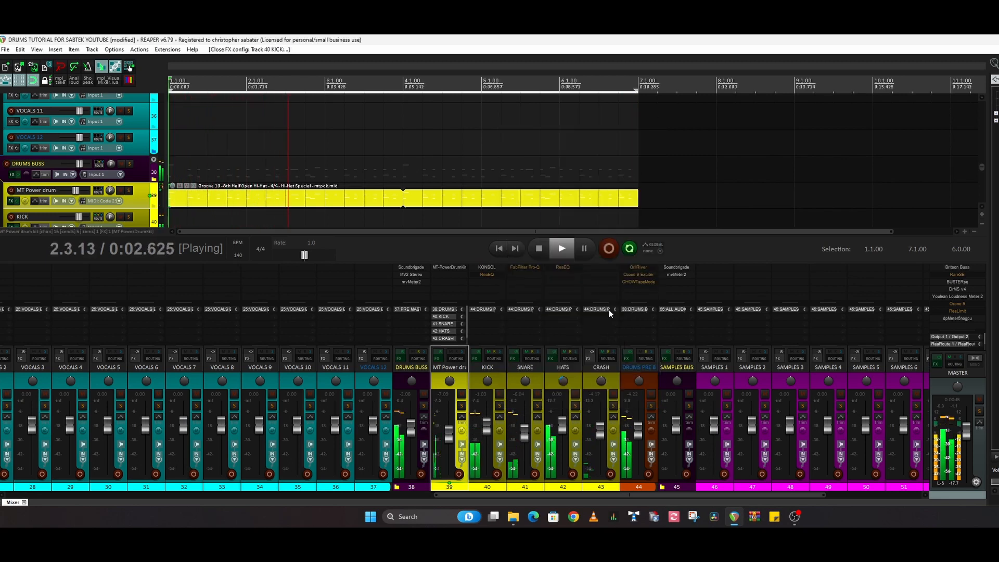
Open ReaEQ on the KICK track, compare it enabled and bypassed during playback, leave it enabled, and close it
click(486, 274)
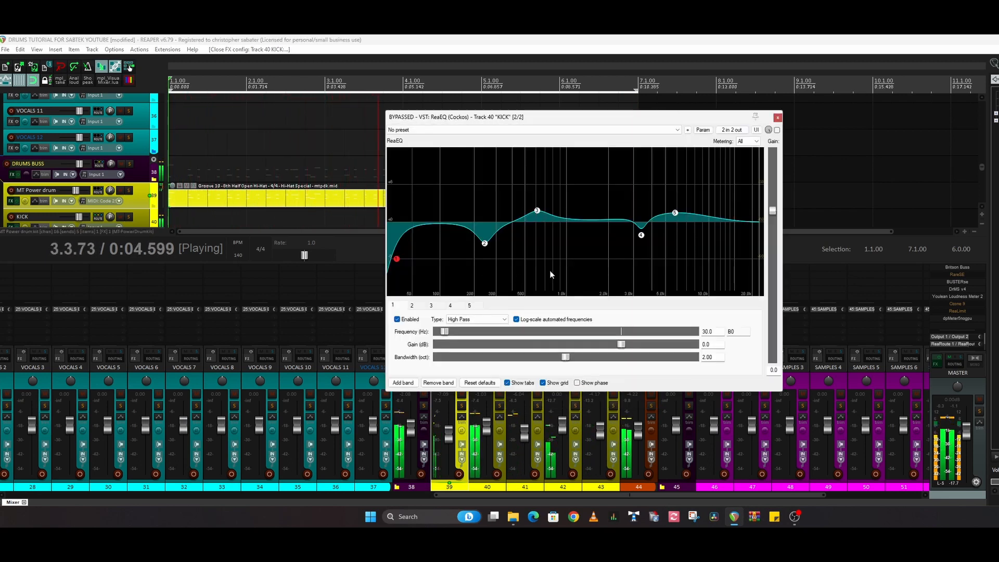
click(776, 130)
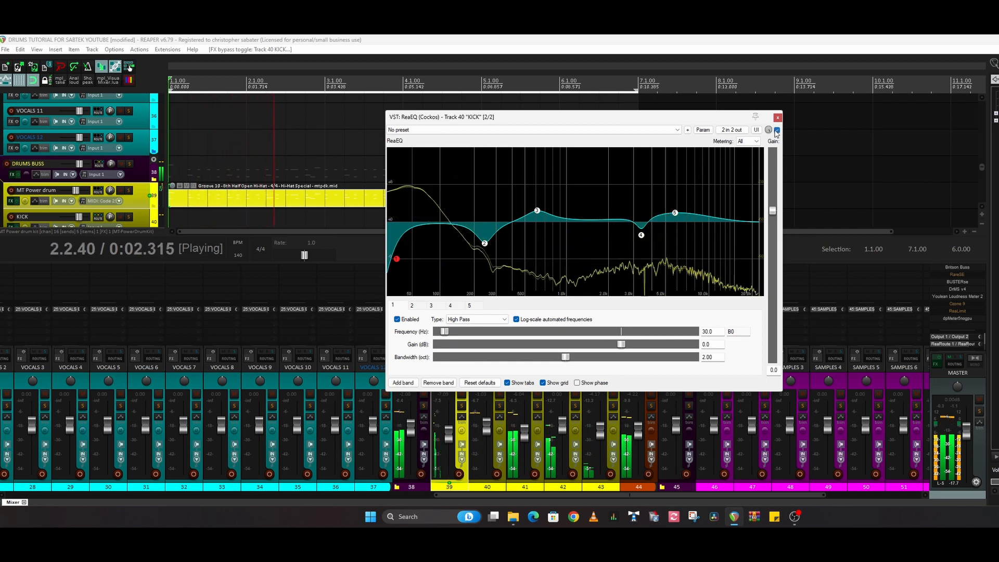
click(776, 130)
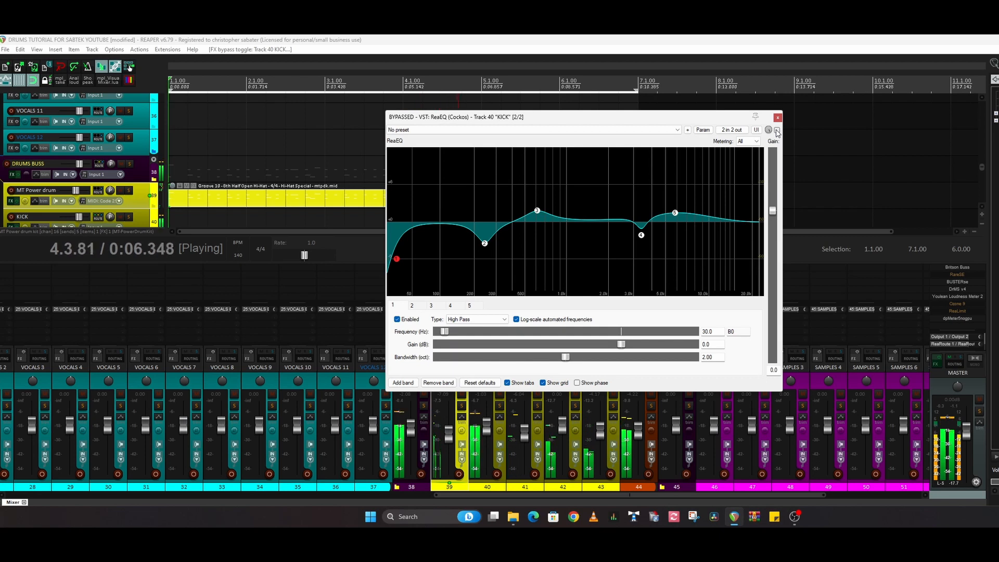
click(777, 130)
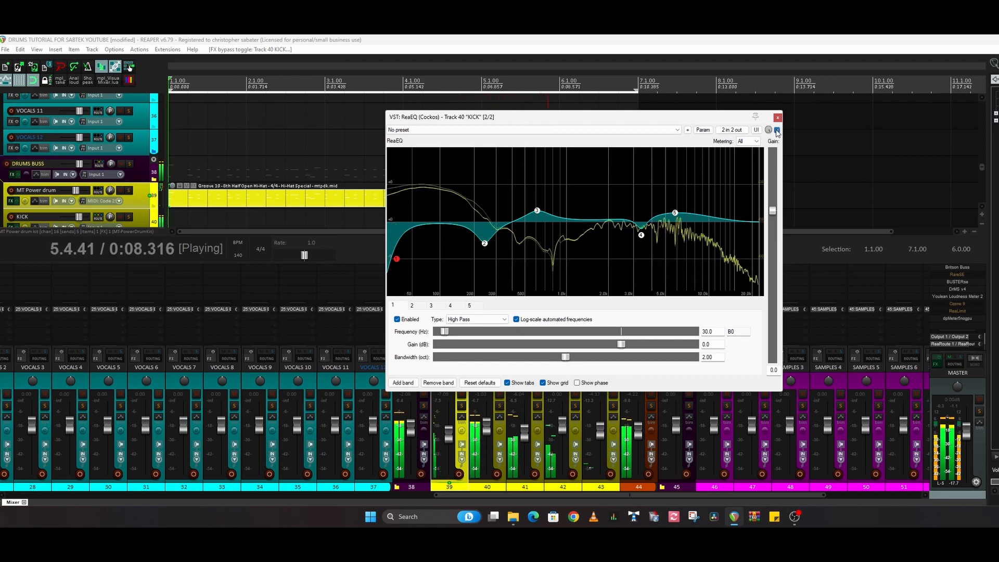
click(777, 118)
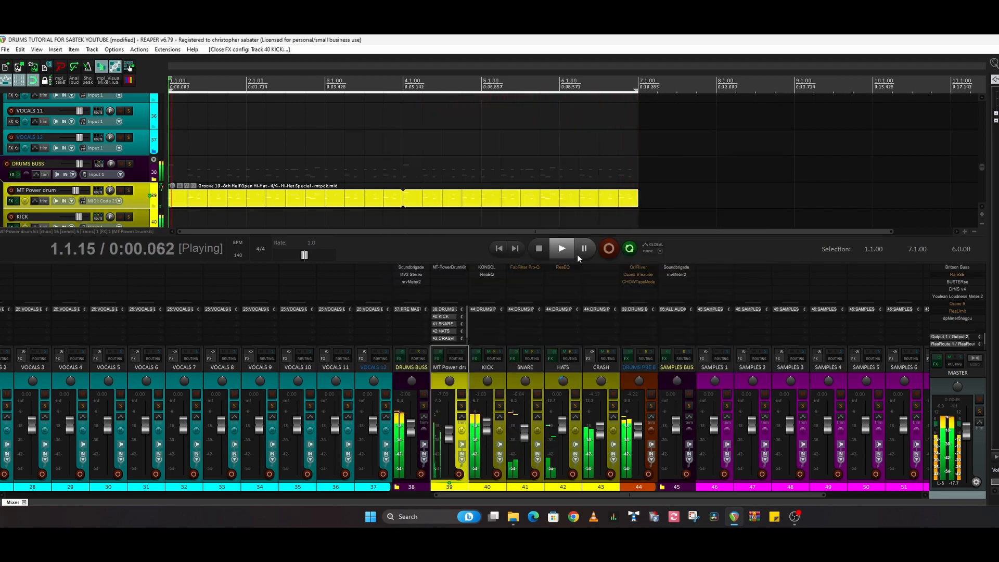
Enable the bypassed FabFilter Pro-Q on the SNARE track, compare it bypassed and enabled during playback, leave it enabled, and close it
click(528, 266)
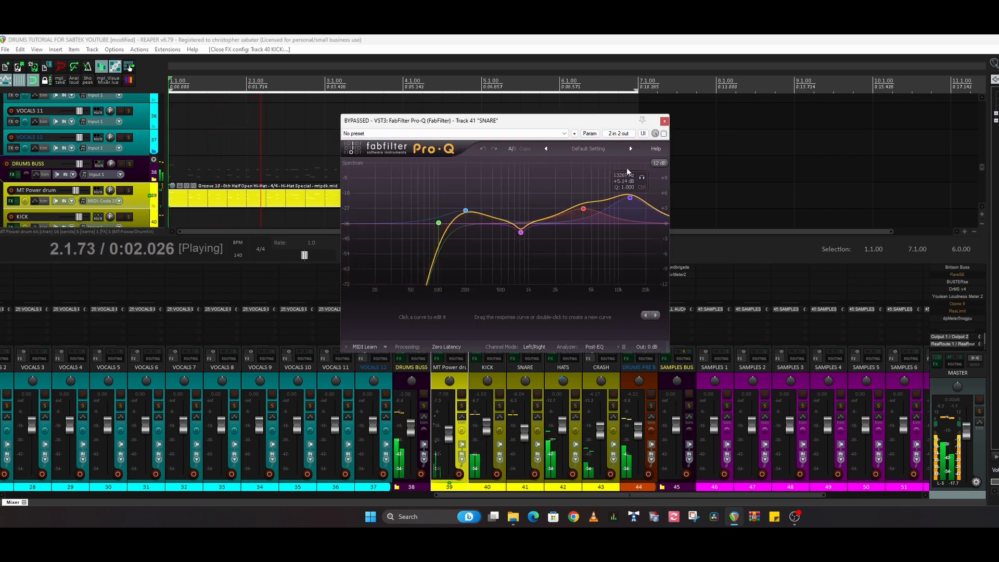
click(664, 135)
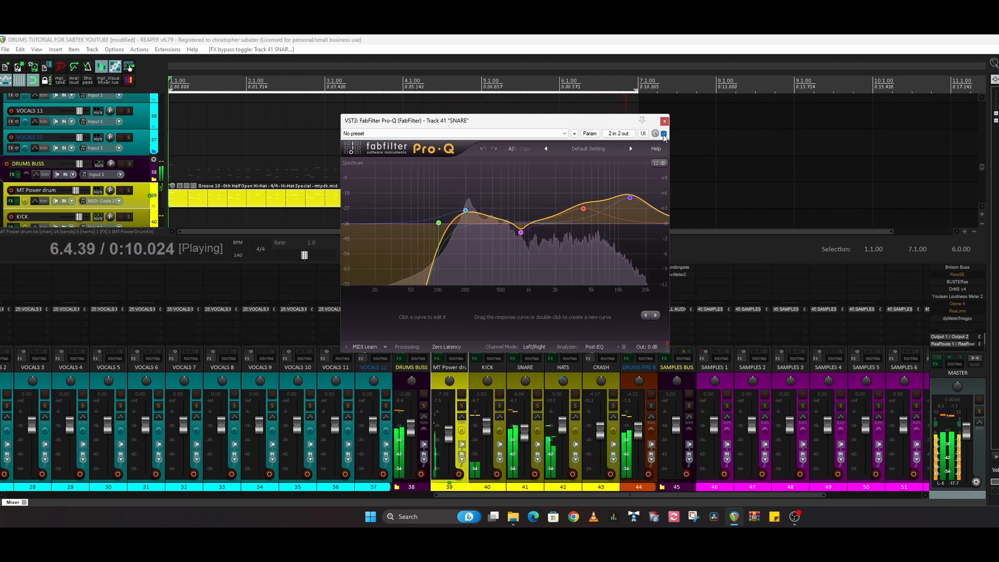
click(664, 136)
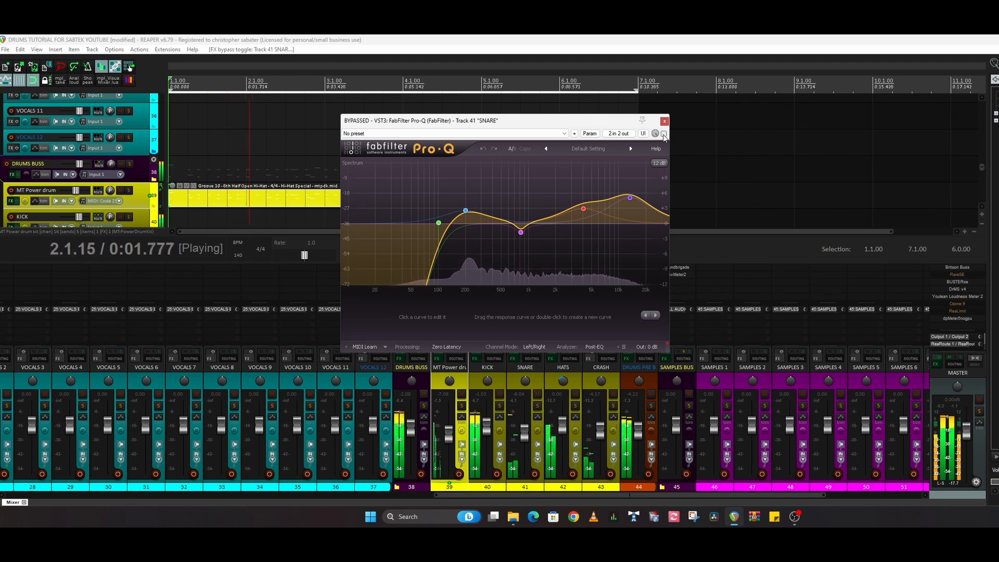
click(663, 135)
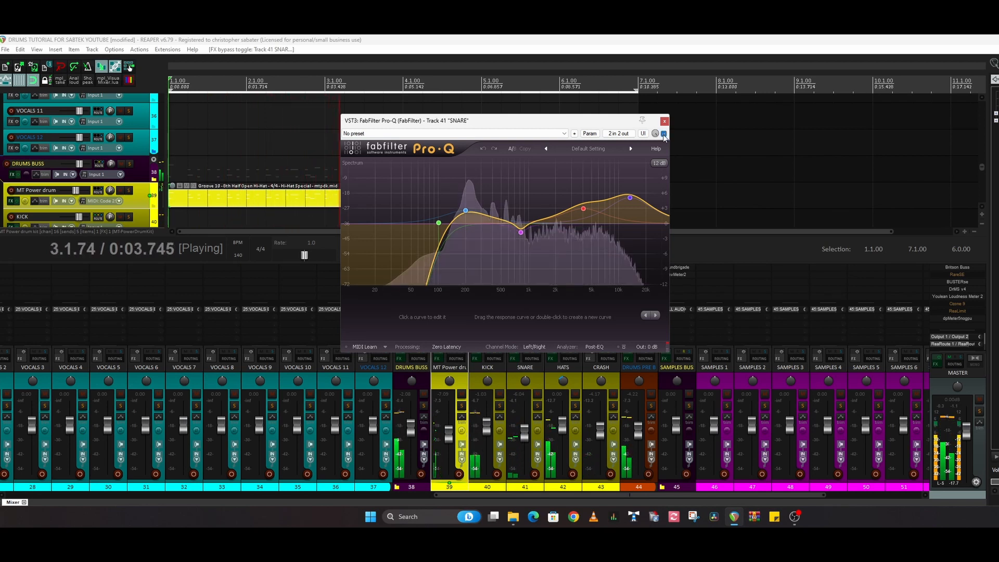
click(664, 121)
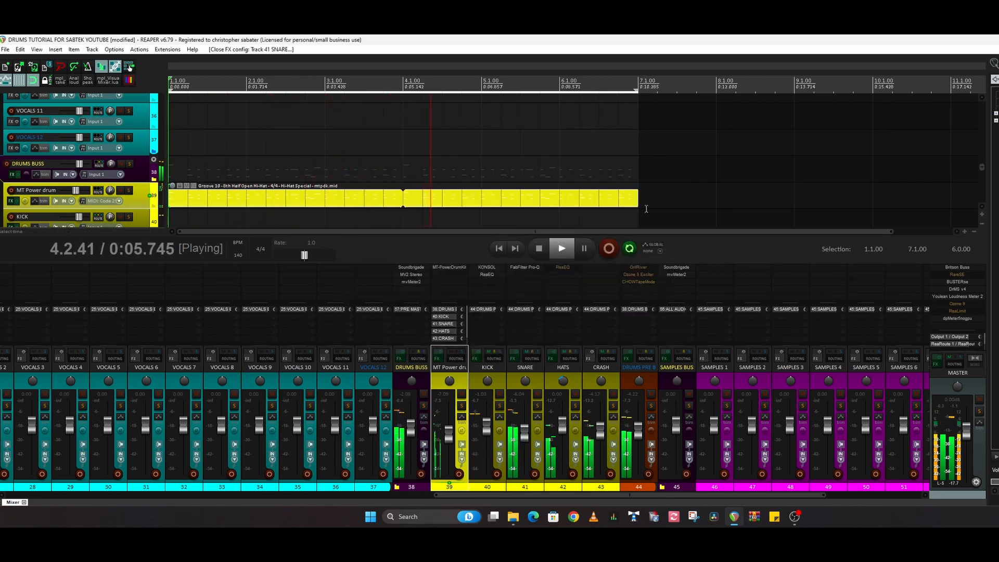
Enable ReaEQ on the HATS track, compare it bypassed and enabled during playback, leave it enabled, and close it
click(564, 267)
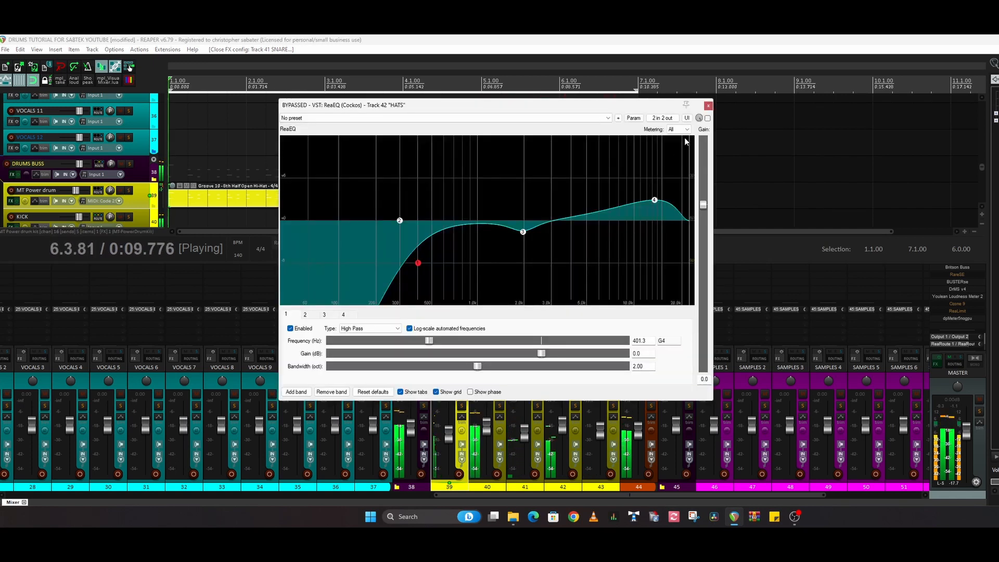
click(707, 119)
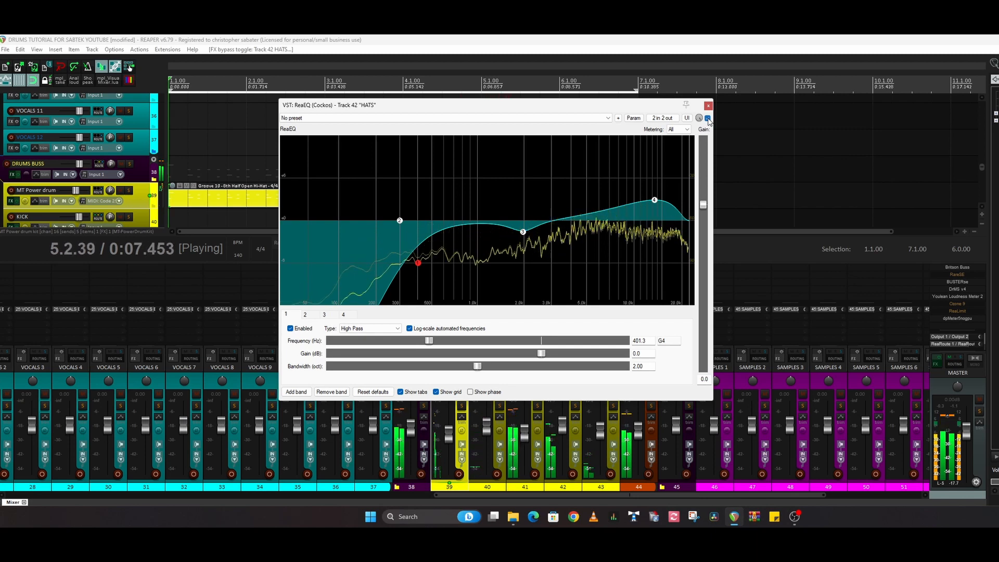
click(707, 119)
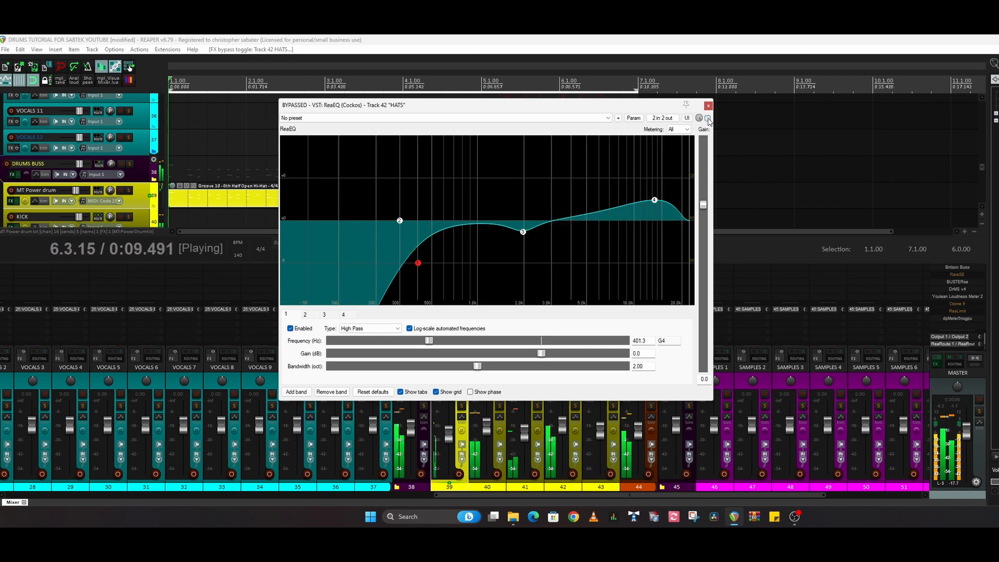
click(708, 118)
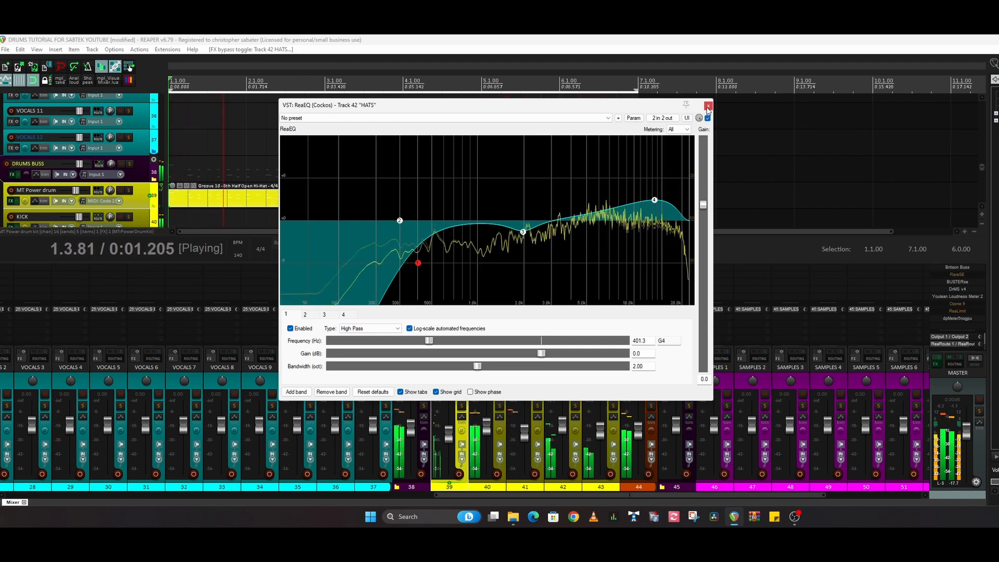
click(708, 105)
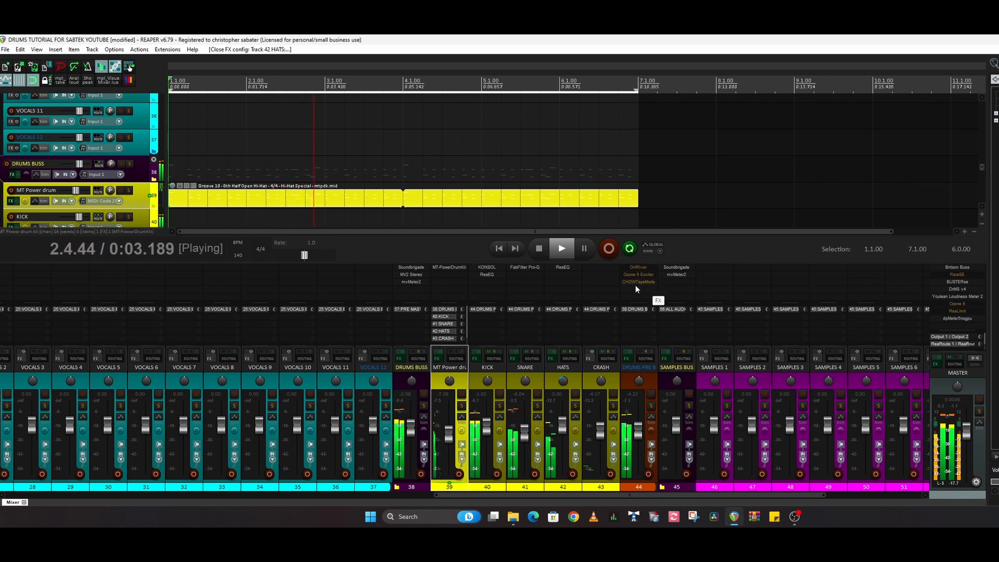
Open OrilRiver on DRUMS PRE BUSS and compare the reverb enabled and bypassed during playback, leaving it enabled
click(639, 266)
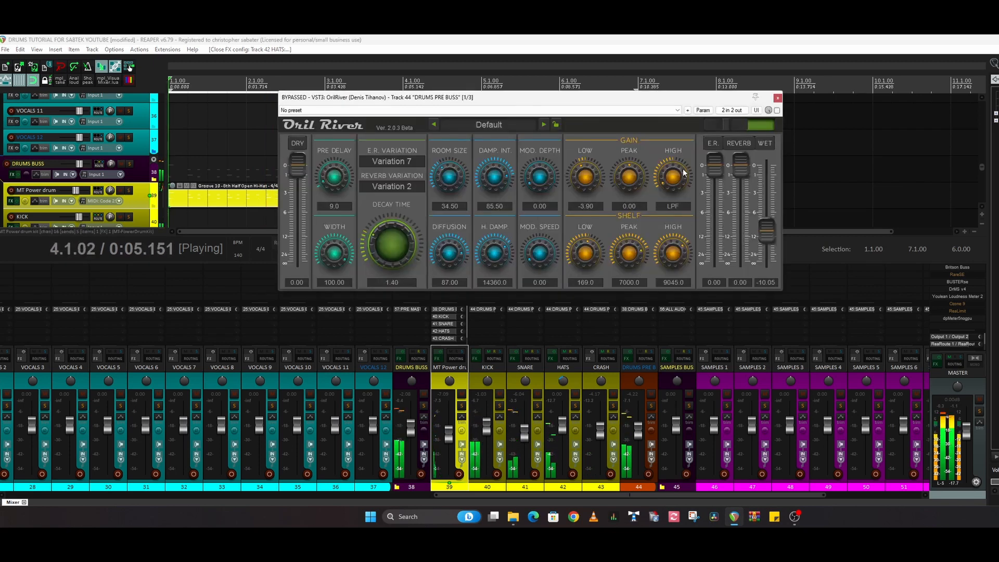
click(776, 110)
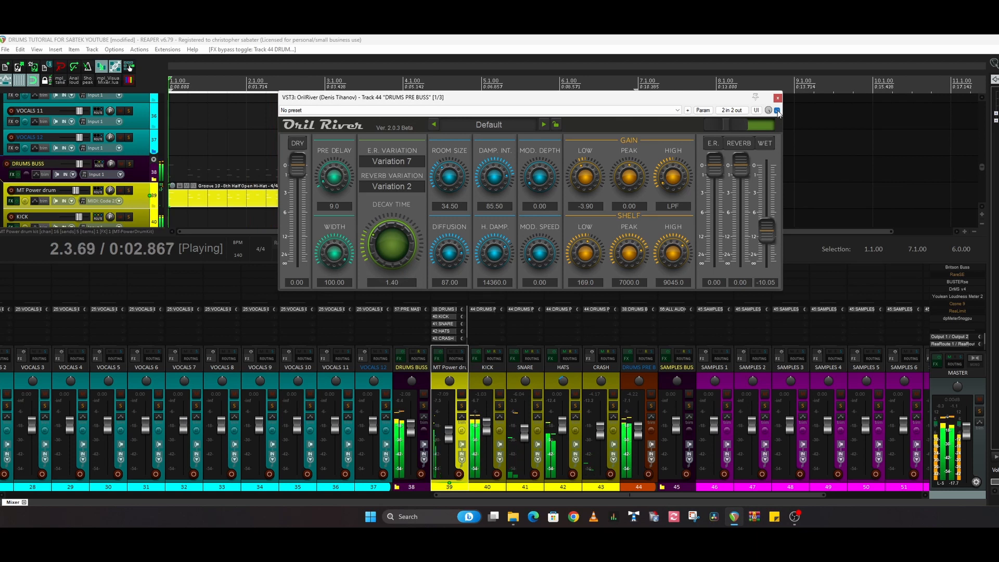
click(776, 110)
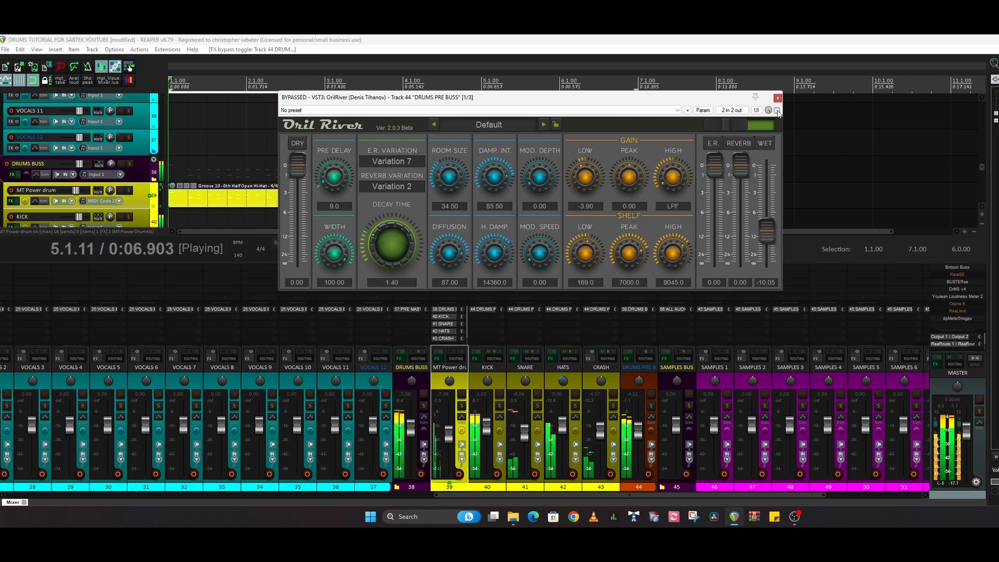
click(776, 110)
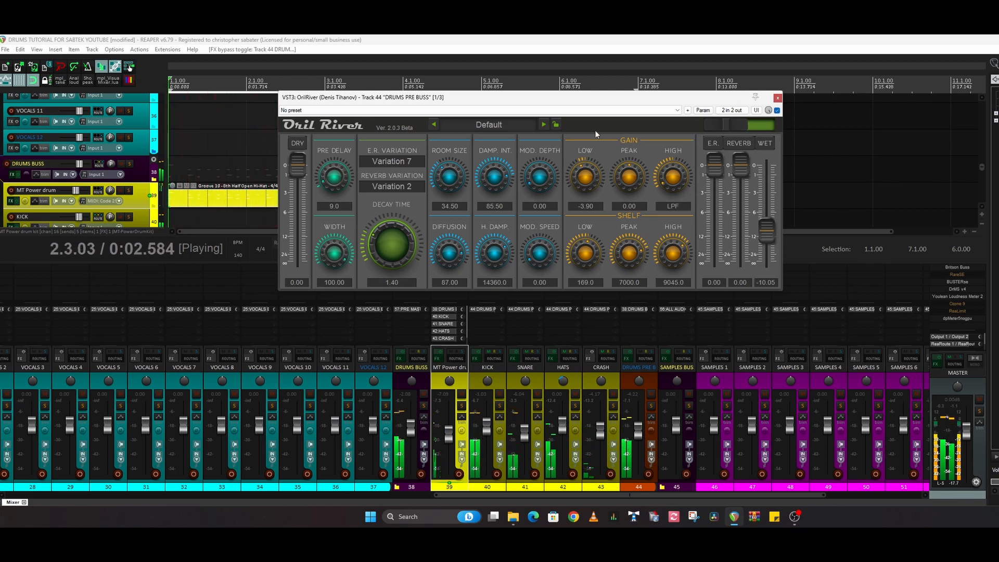
Load OrilRiver's Percussion Room preset with the wet level at -7.17, compare it bypassed and enabled, leave it enabled, and close it
click(498, 123)
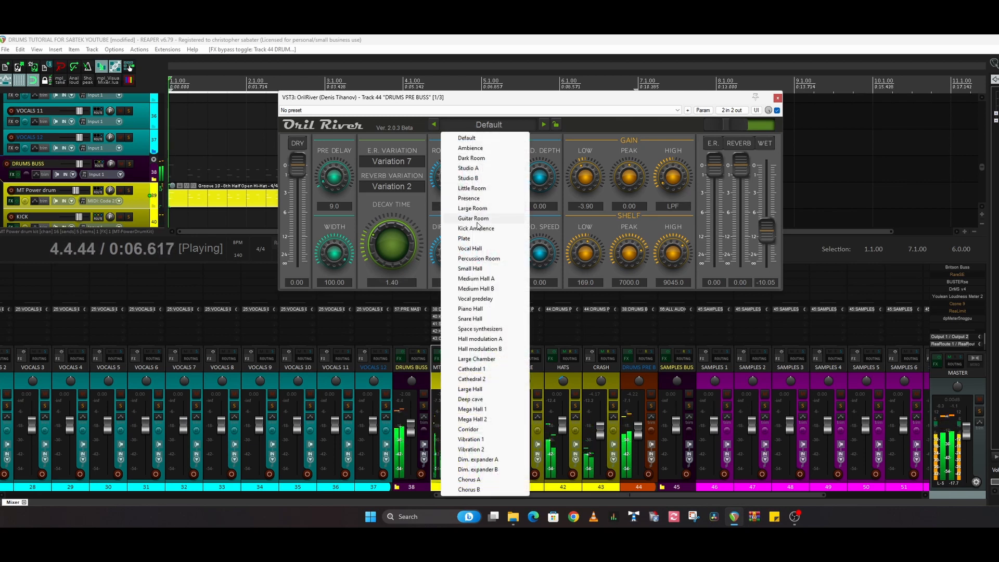
click(477, 258)
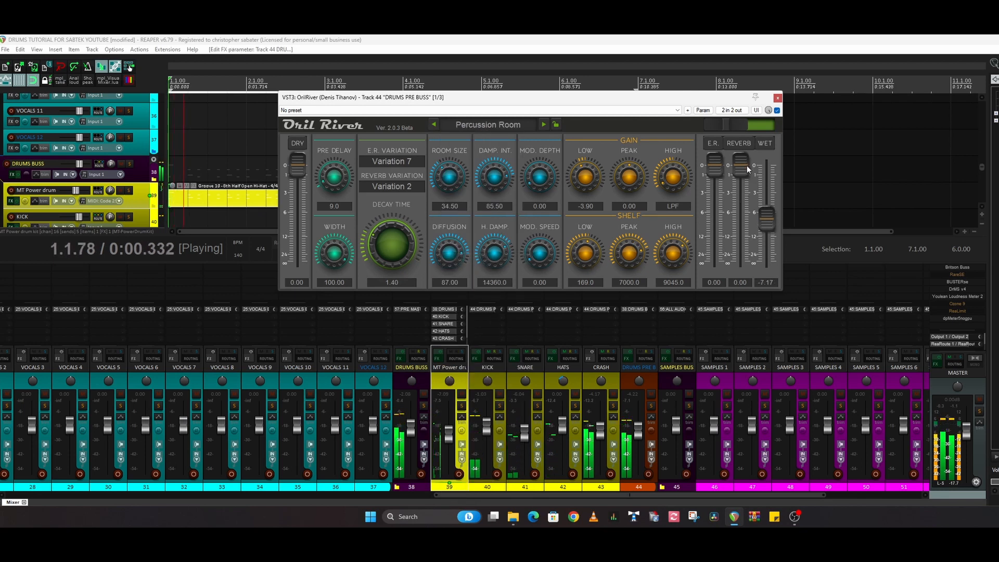
click(776, 111)
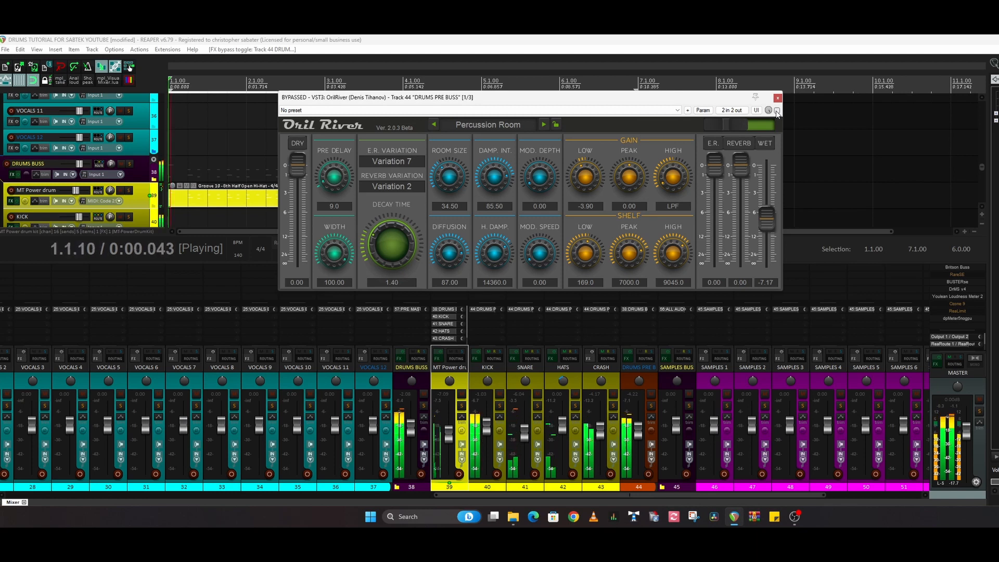
click(776, 110)
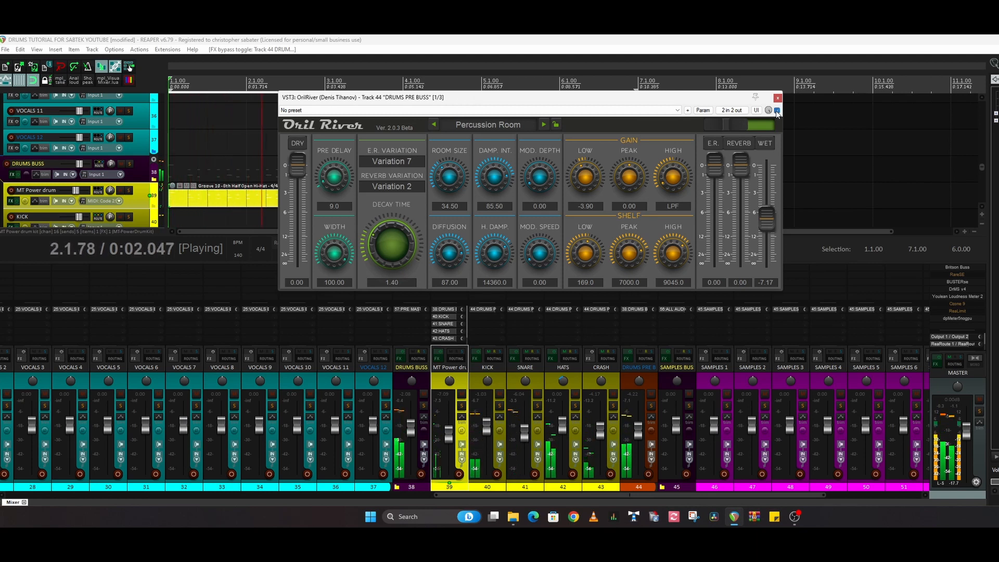
click(776, 98)
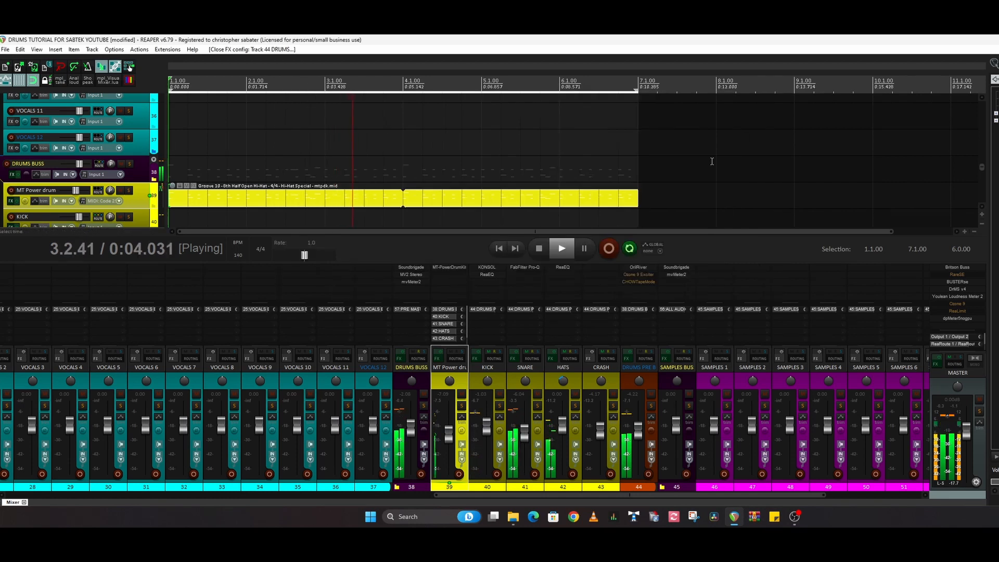
Enable Ozone 9 Exciter on DRUMS PRE BUSS, compare it bypassed and enabled during playback, leave it enabled, and close it
click(641, 272)
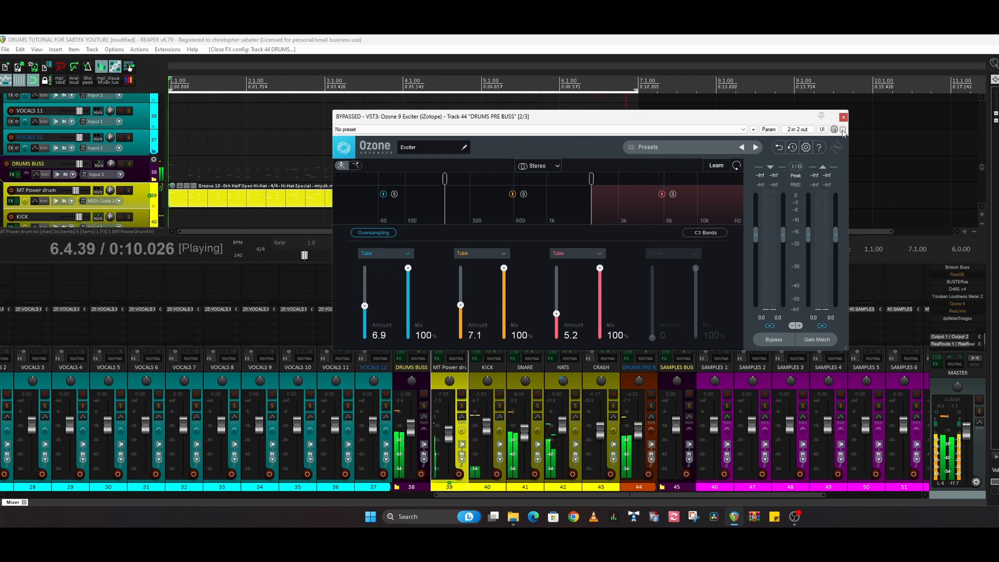
click(843, 130)
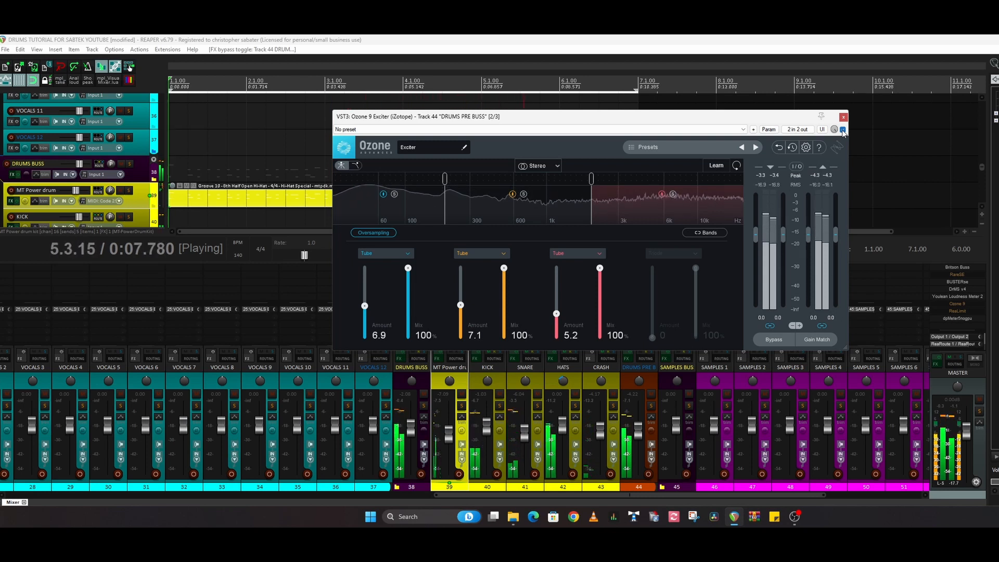
click(842, 130)
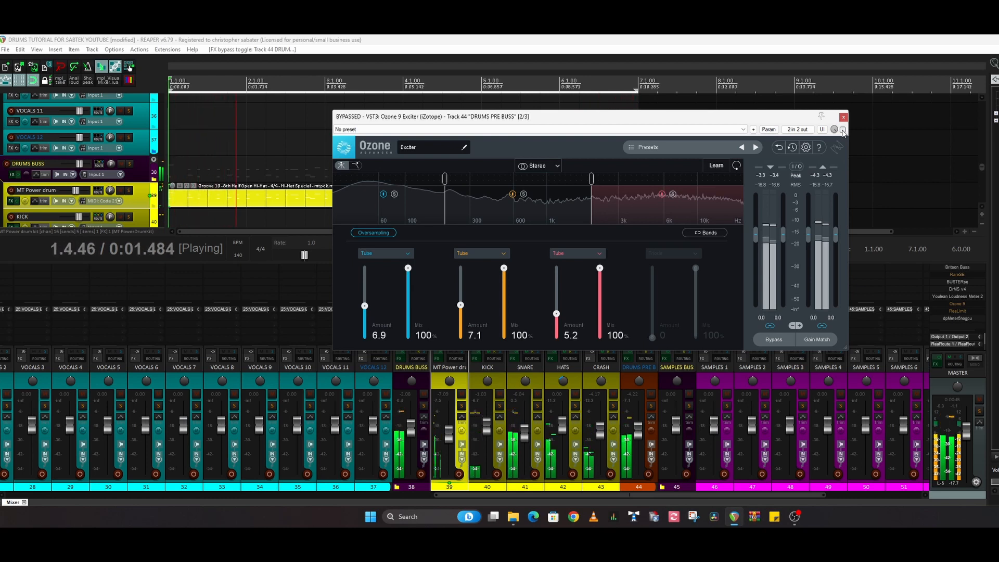
click(842, 129)
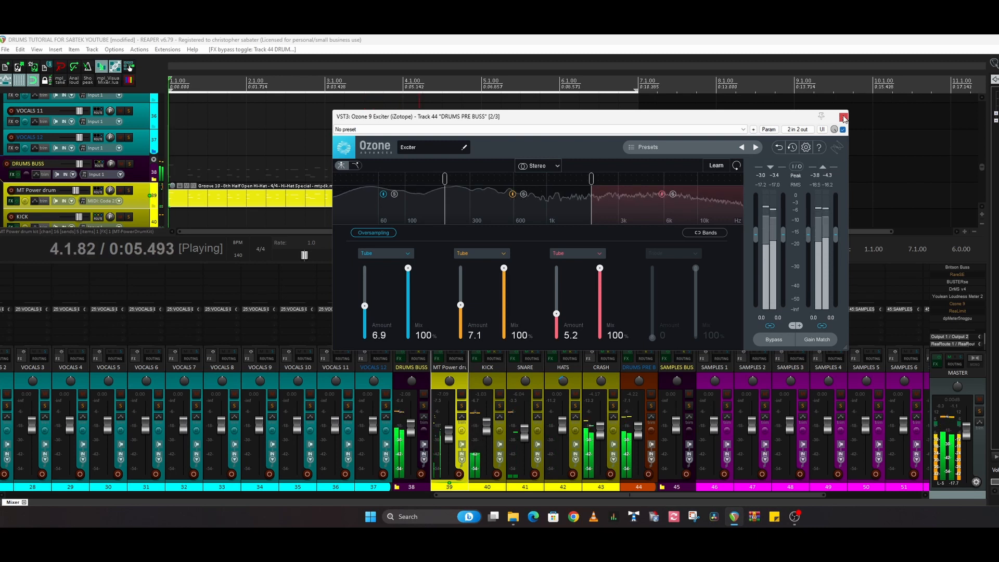
click(843, 117)
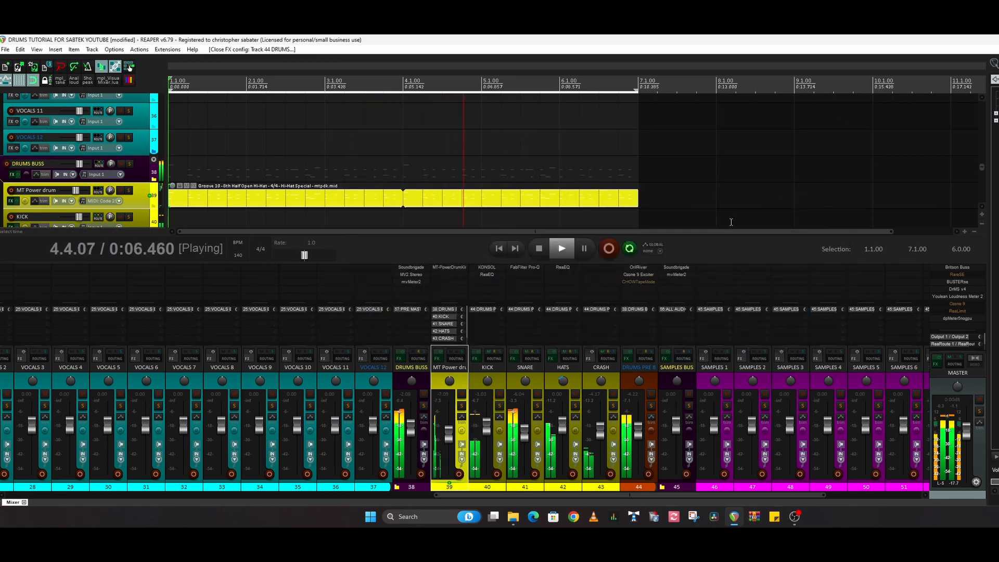
Enable CHOWTapeModel on DRUMS PRE BUSS and compare it bypassed and enabled during playback, leaving it enabled
click(642, 281)
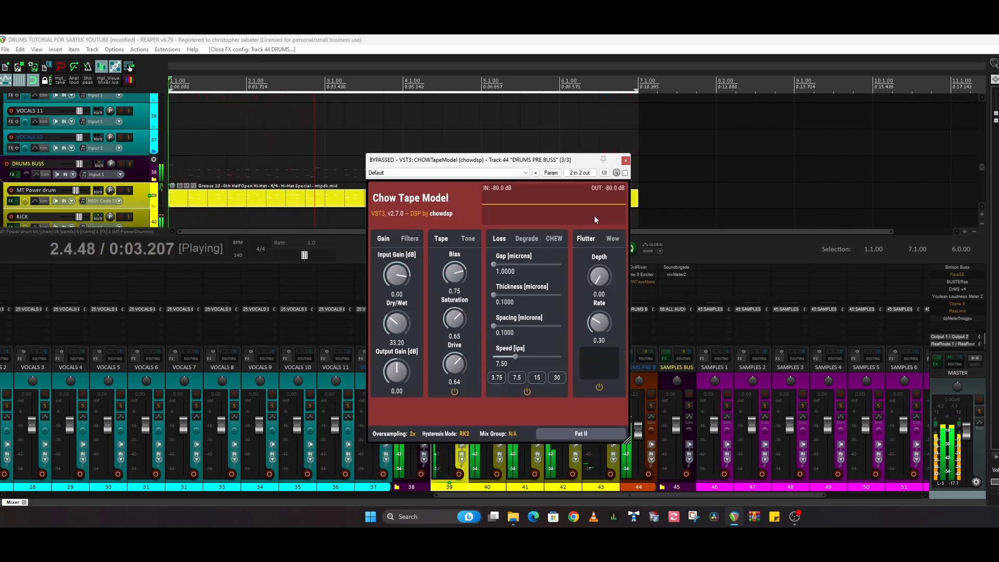
click(625, 172)
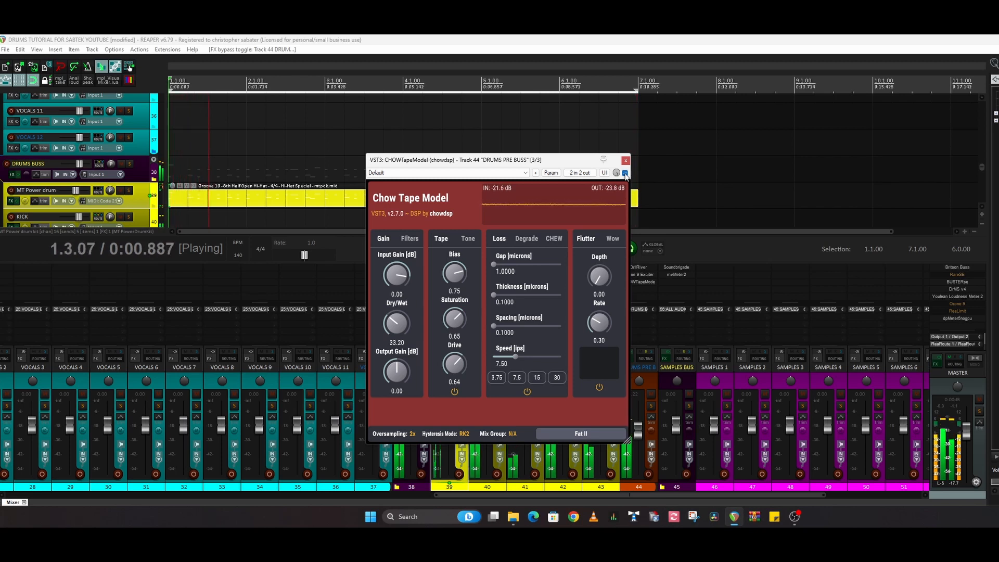
click(624, 174)
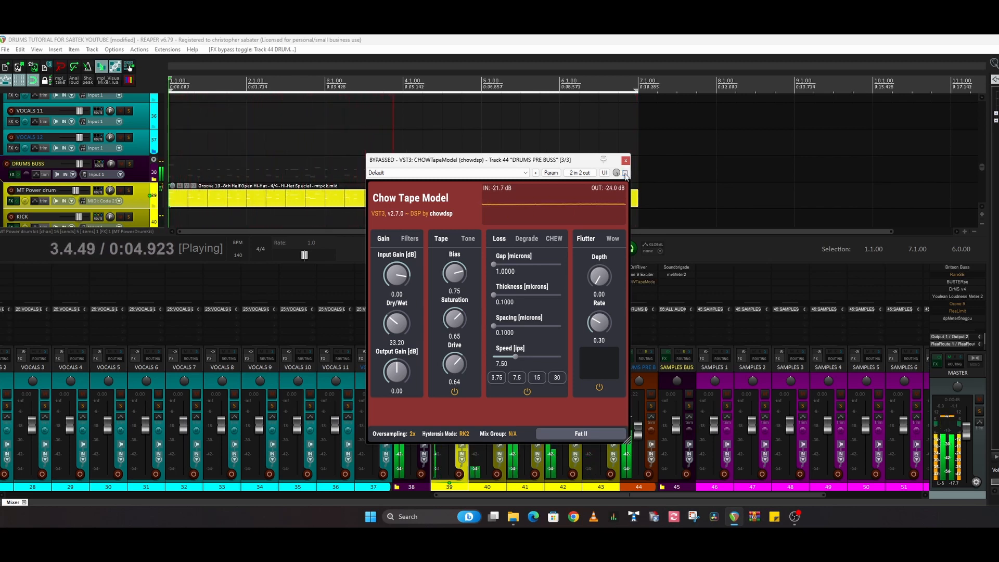
click(625, 173)
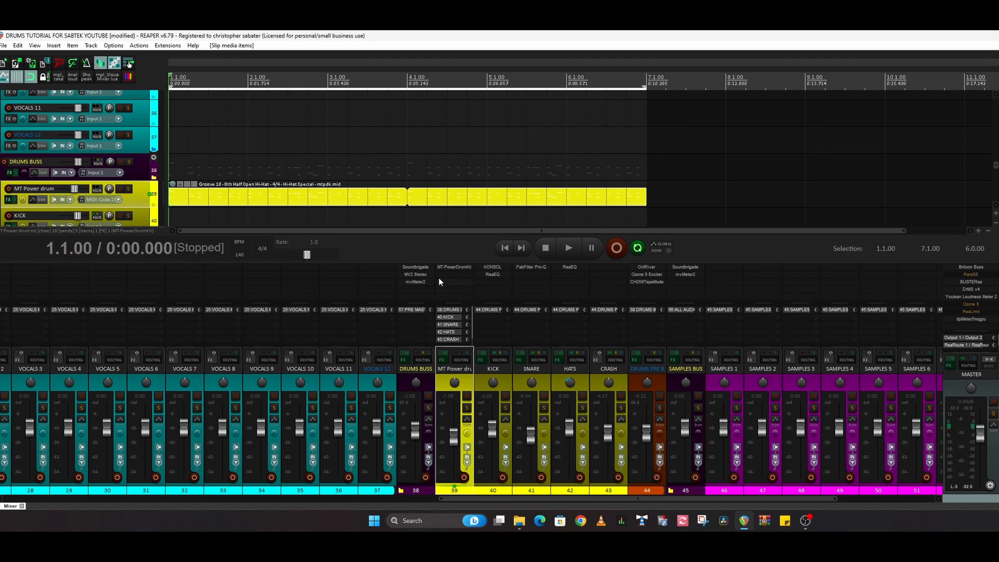
Examine the controls of Soundbrigade and the level sliders of MV2 Stereo on DRUMS BUSS, closing each plugin after viewing
click(415, 267)
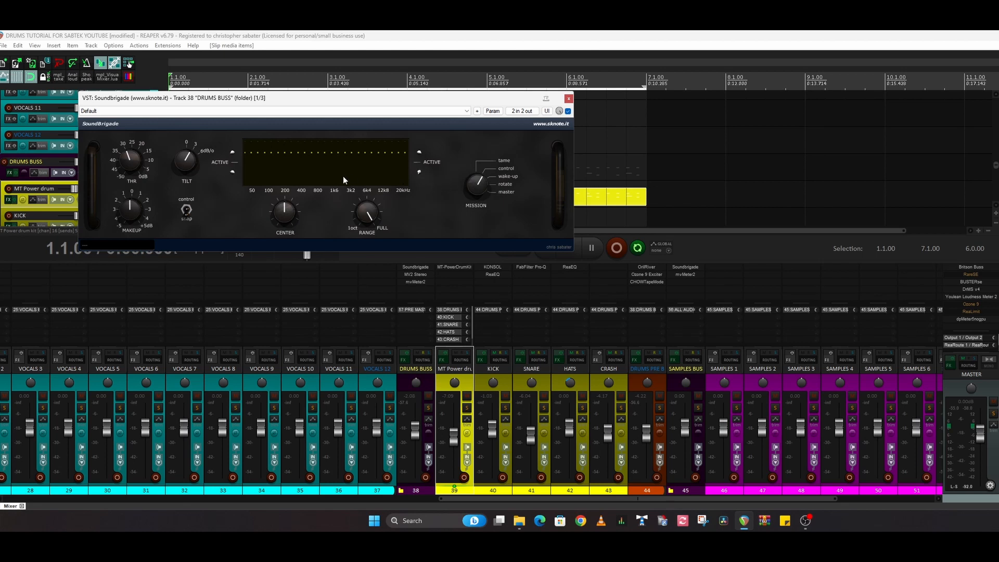
drag(367, 210, 364, 168)
click(569, 98)
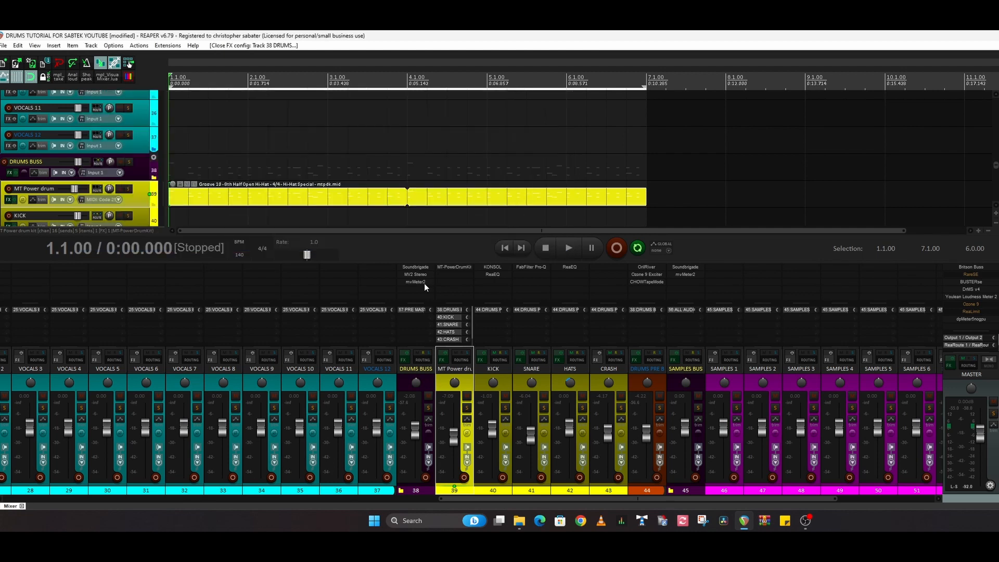
click(420, 273)
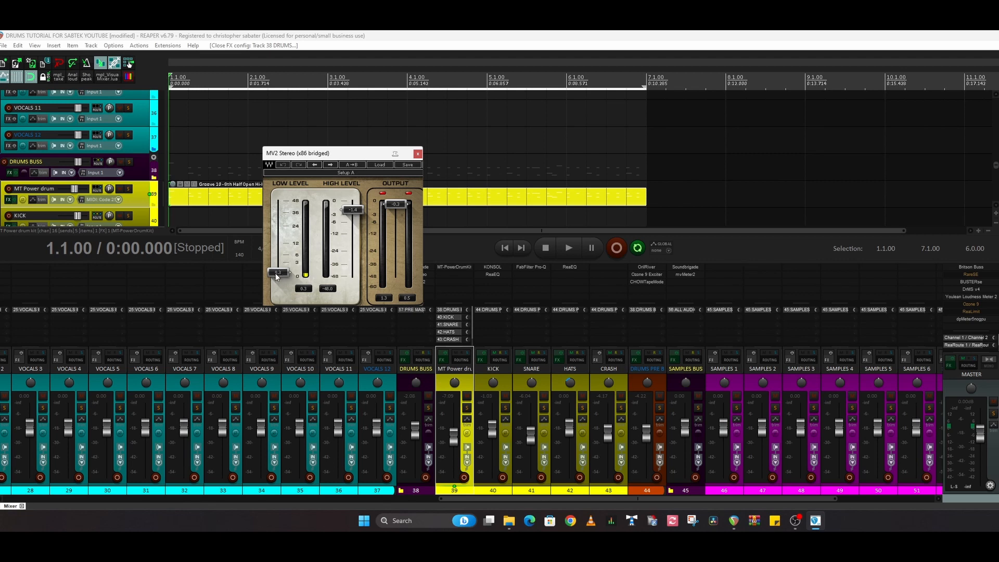
click(418, 153)
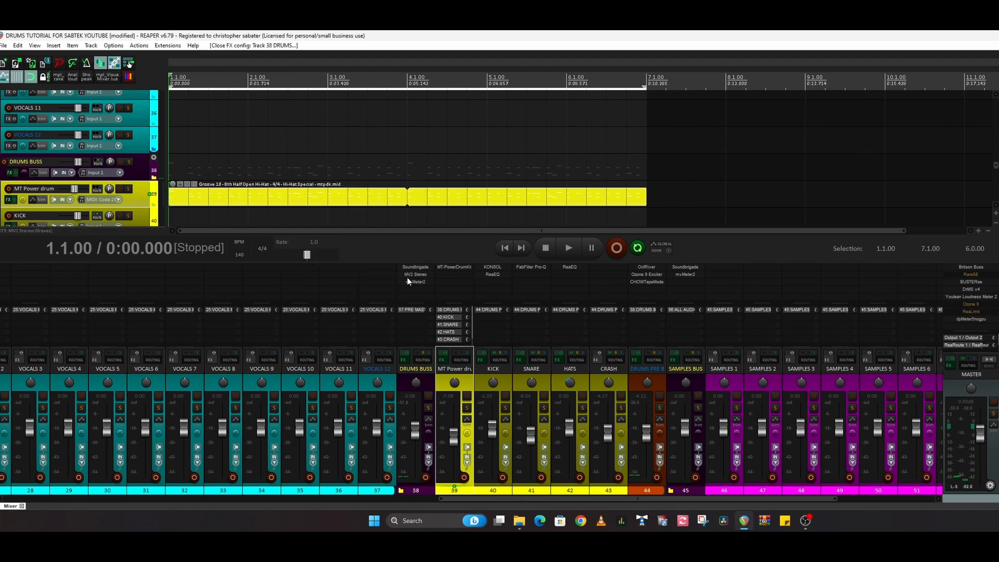
Open mvMeter2 on DRUMS BUSS, reposition its window, and check the left pre-gain value
click(410, 281)
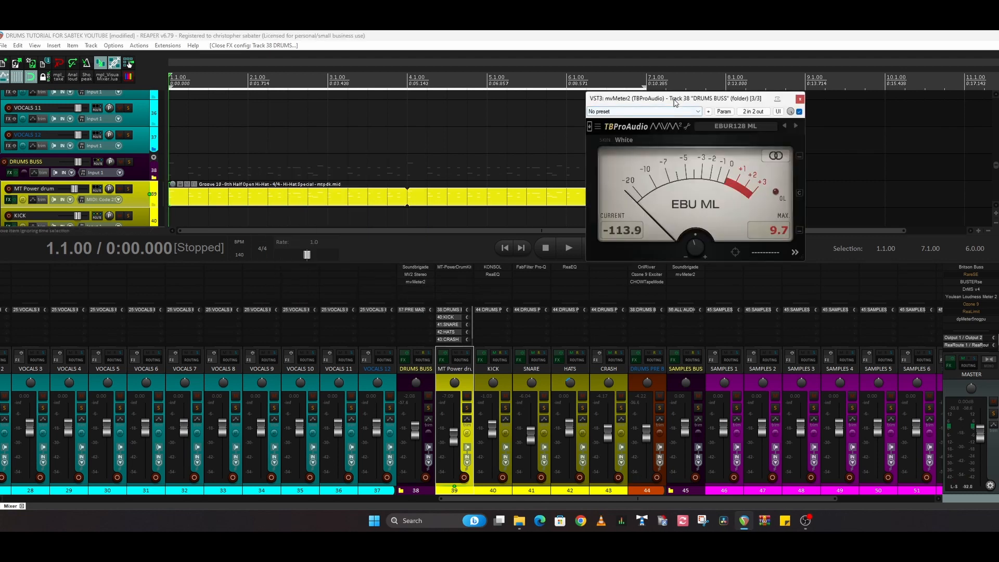
drag(675, 103, 581, 108)
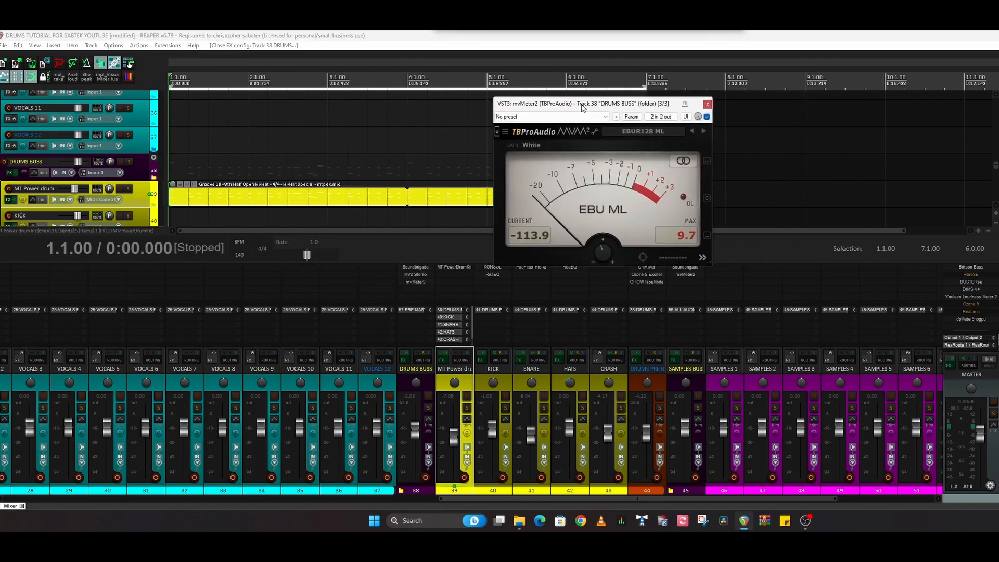
mouse_move(600, 255)
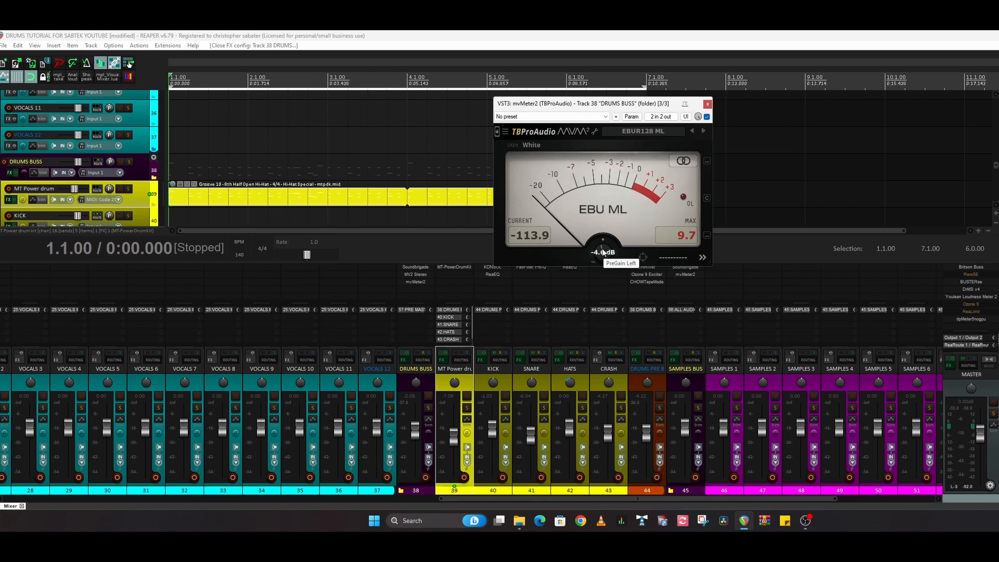
Close mvMeter2, then examine the KONSOL controls on the KICK track and close the plugin after viewing
key(Escape)
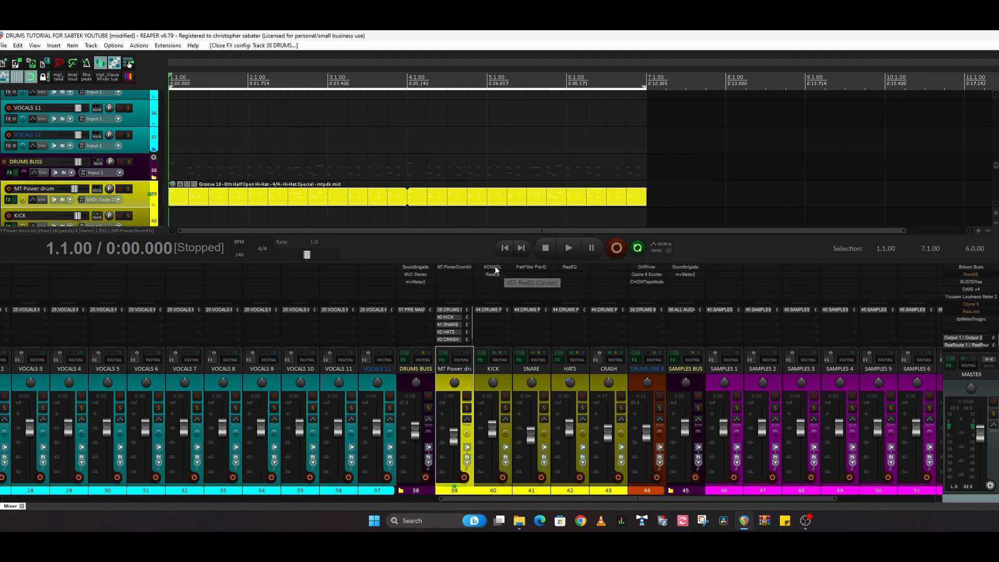
click(493, 267)
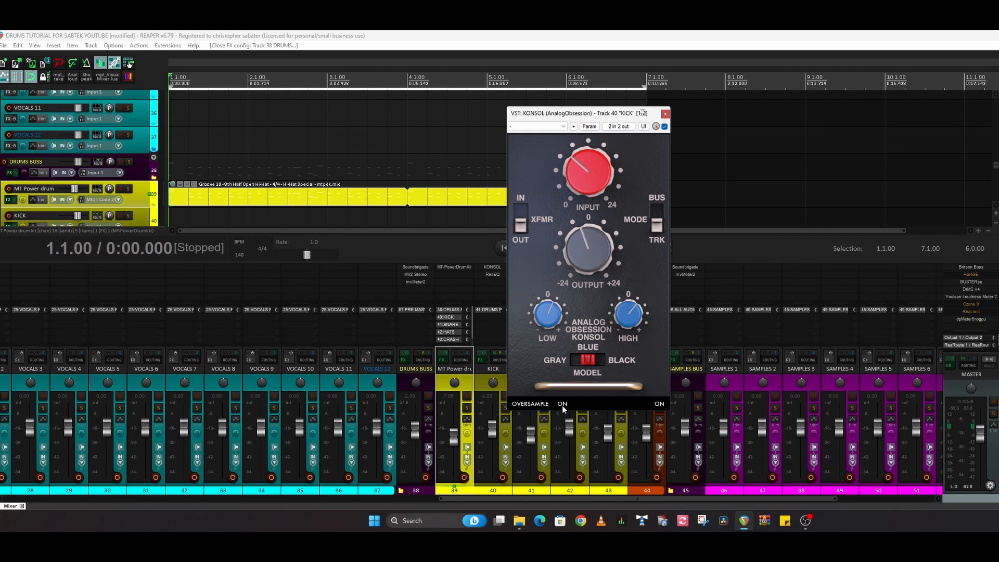
click(492, 266)
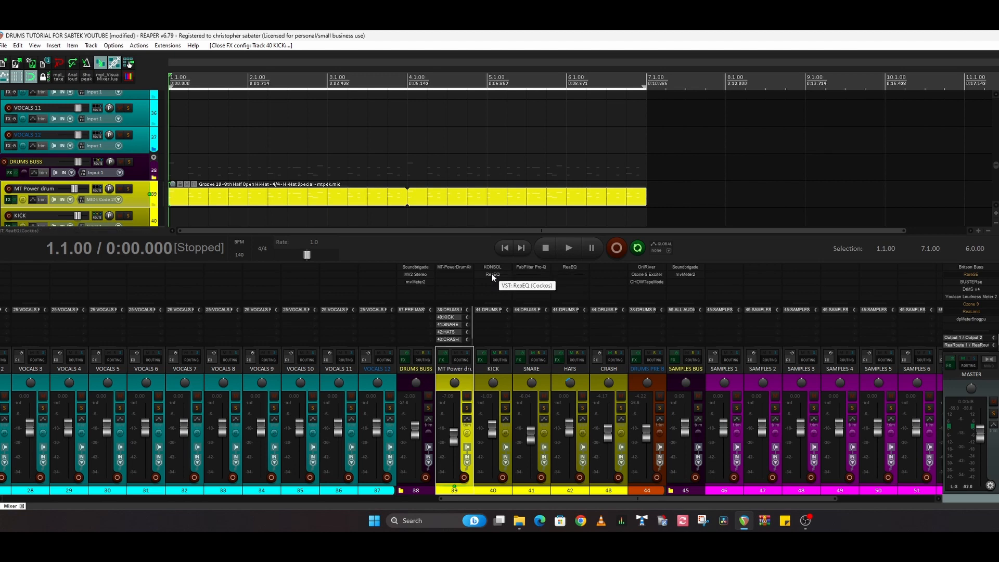
Try boosting band 3 of ReaEQ on KICK to 10.1 dB, undo the gain change, and close the equalizer
click(492, 275)
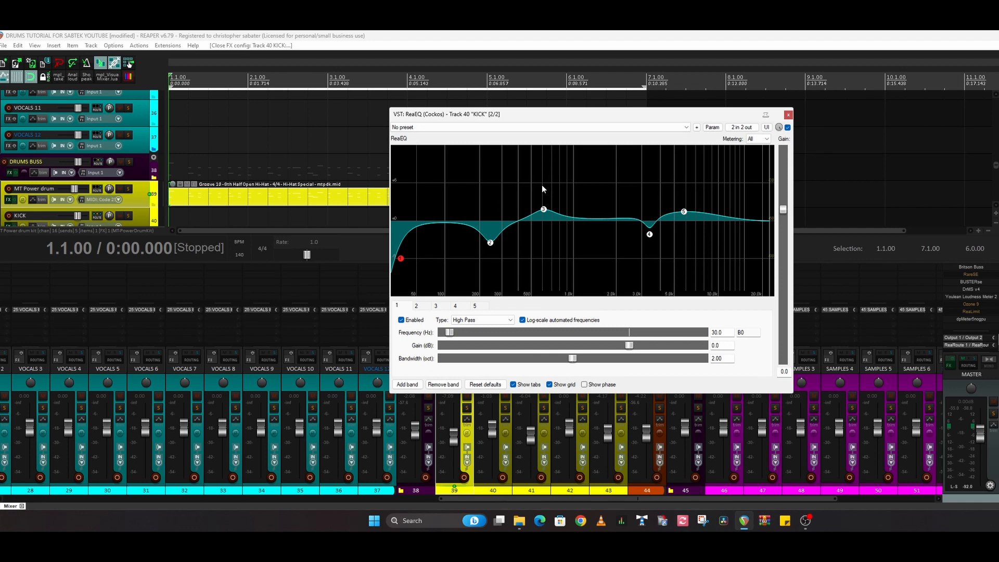
click(545, 213)
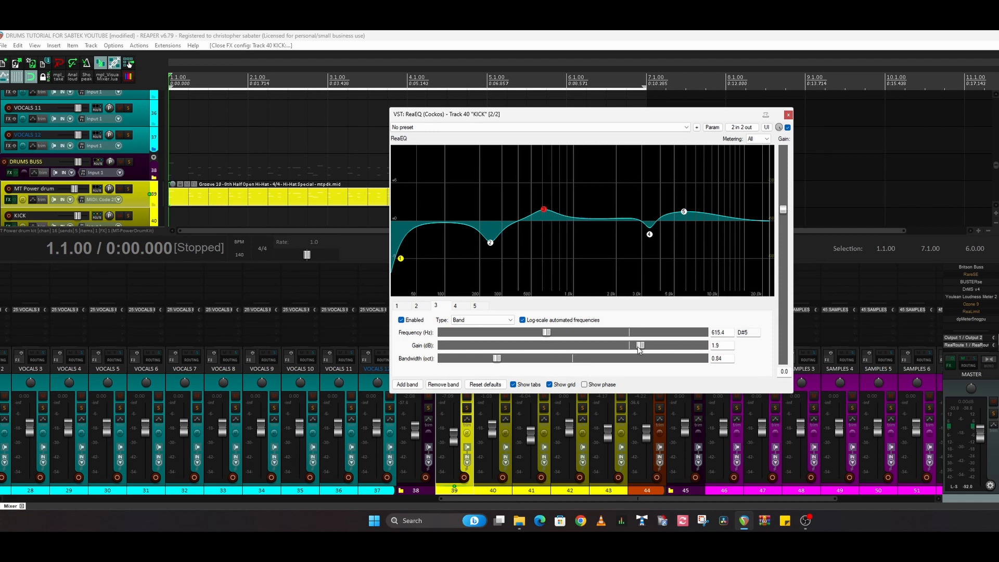
drag(640, 345, 691, 345)
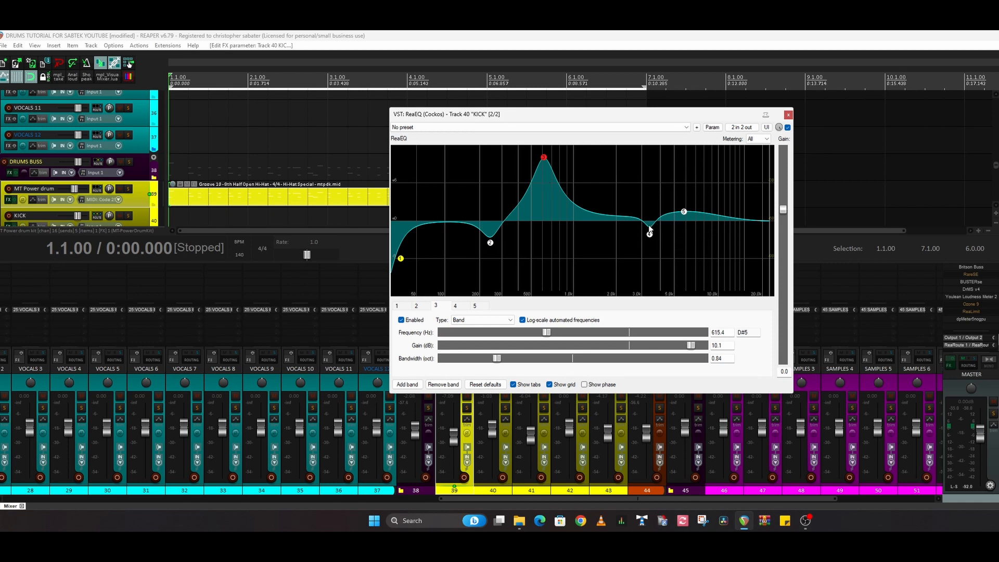
mouse_move(650, 235)
key(ctrl+z)
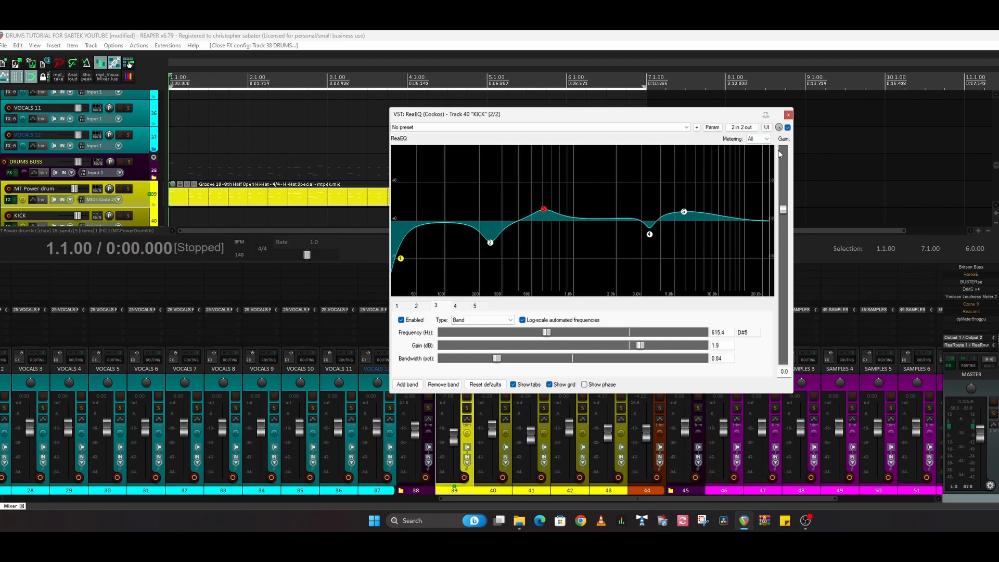
click(788, 114)
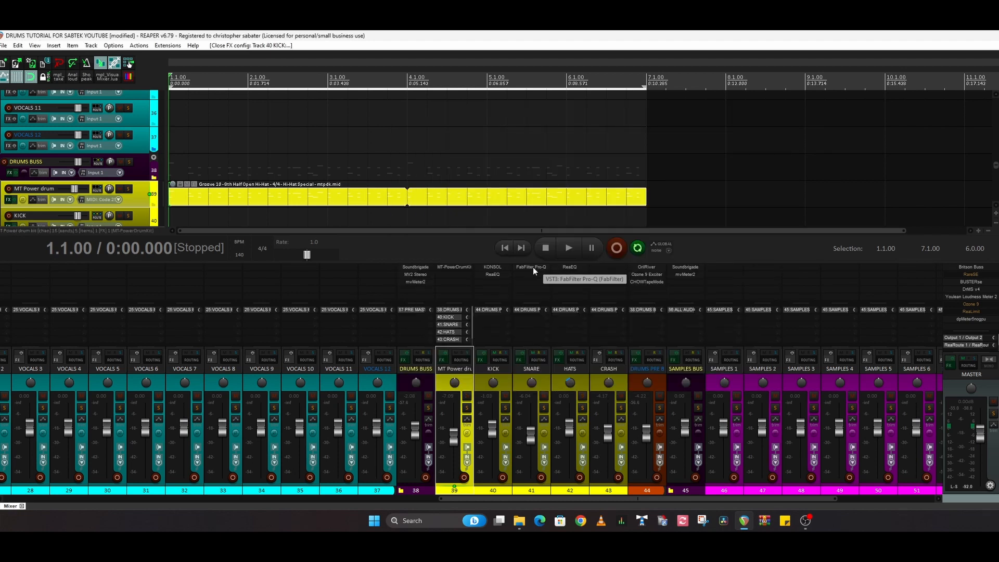
Examine FabFilter Pro-Q on SNARE and the ReaEQ bands on HATS, closing each equalizer after viewing
click(533, 266)
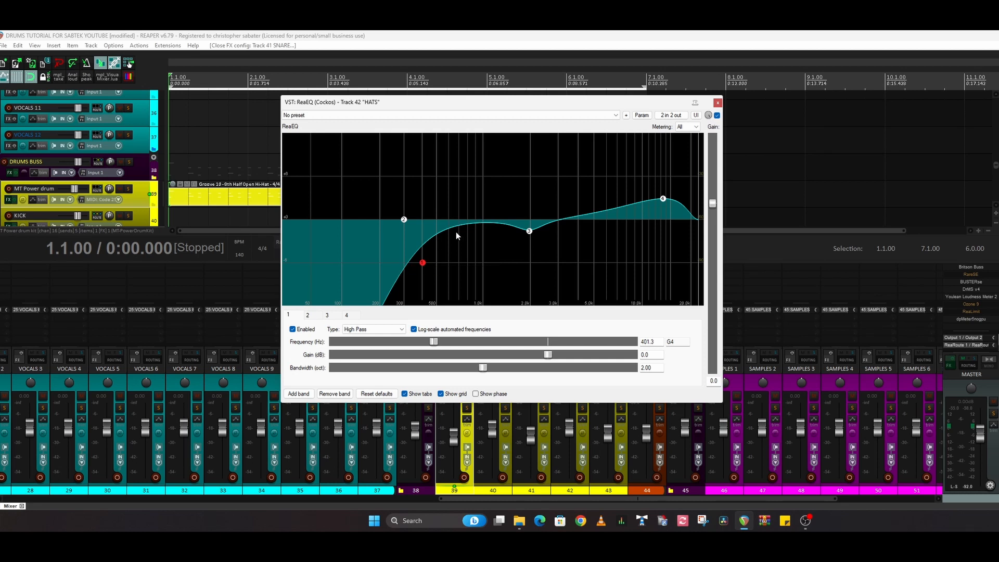
click(404, 220)
click(718, 103)
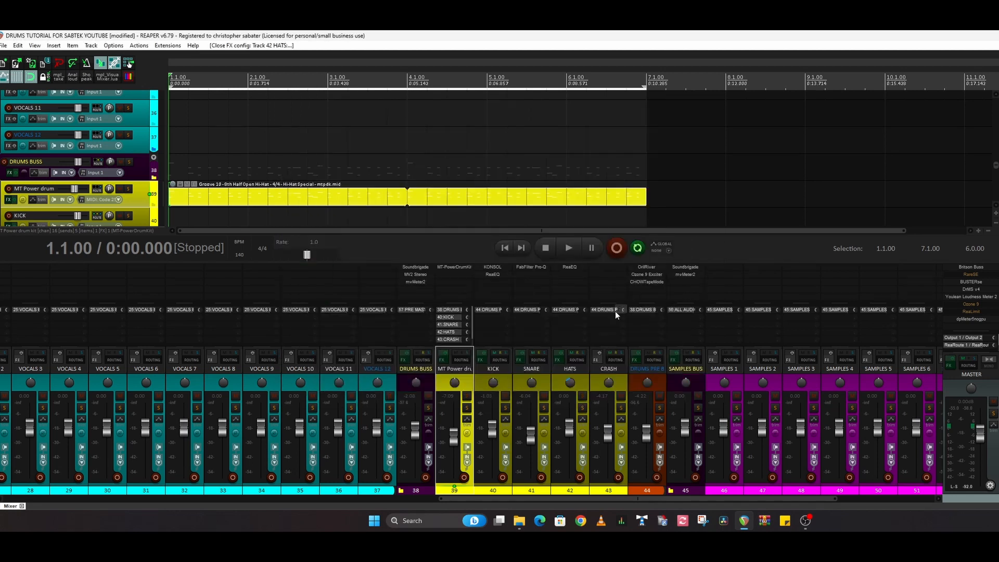
Try resetting the DRUMS PRE BUSS volume fader to its default level, and undo the volume change
click(658, 383)
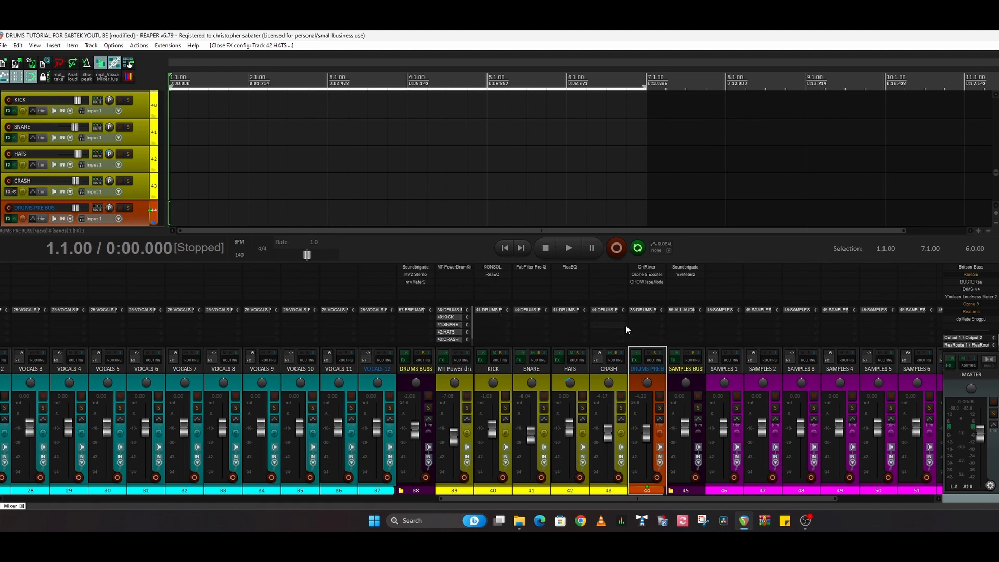
click(423, 380)
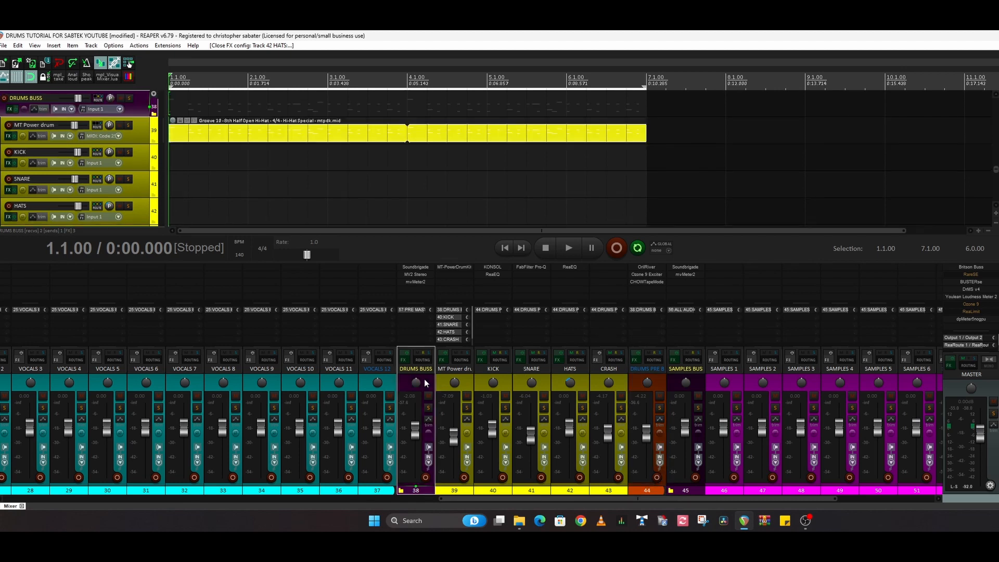
click(635, 381)
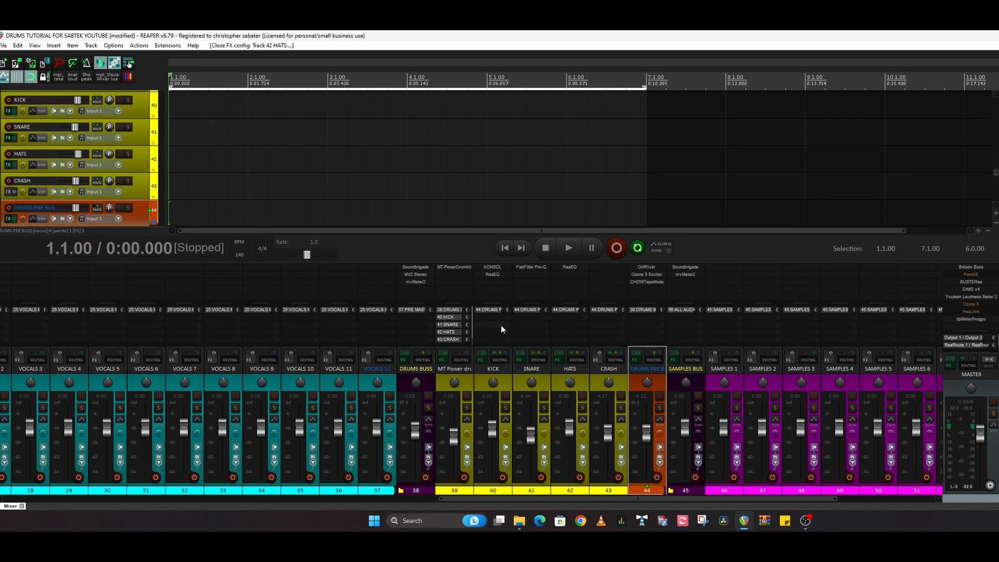
double_click(646, 432)
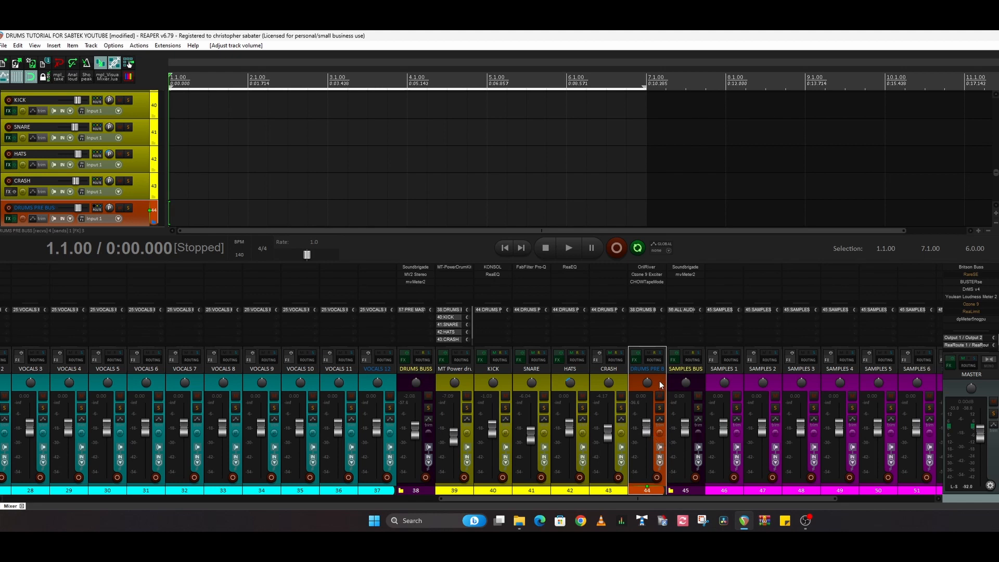
key(ctrl+z)
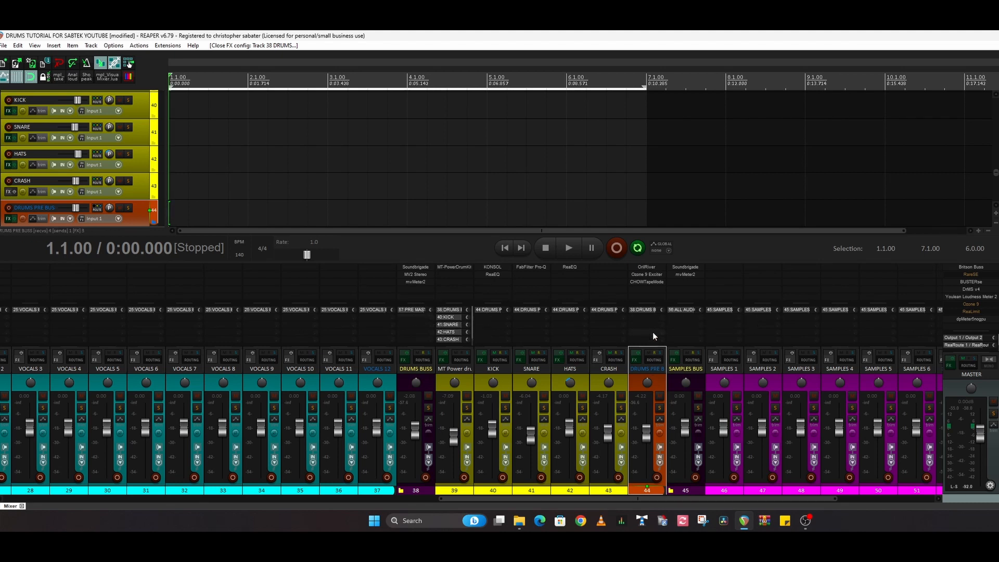
View OrilRiver, Ozone 9 Exciter, and CHOWTapeModel on DRUMS PRE BUSS in order, closing each plugin after viewing
click(645, 267)
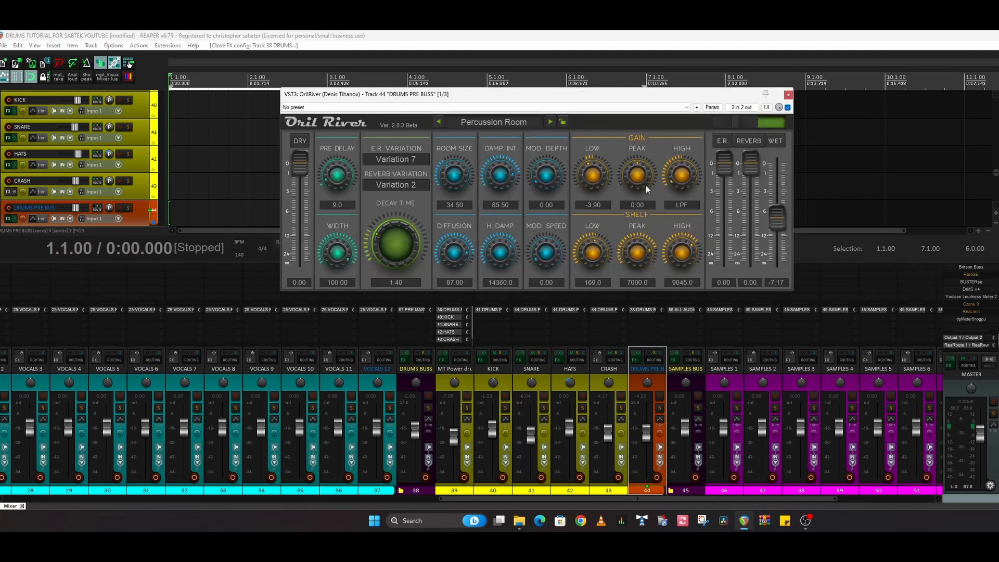
click(788, 96)
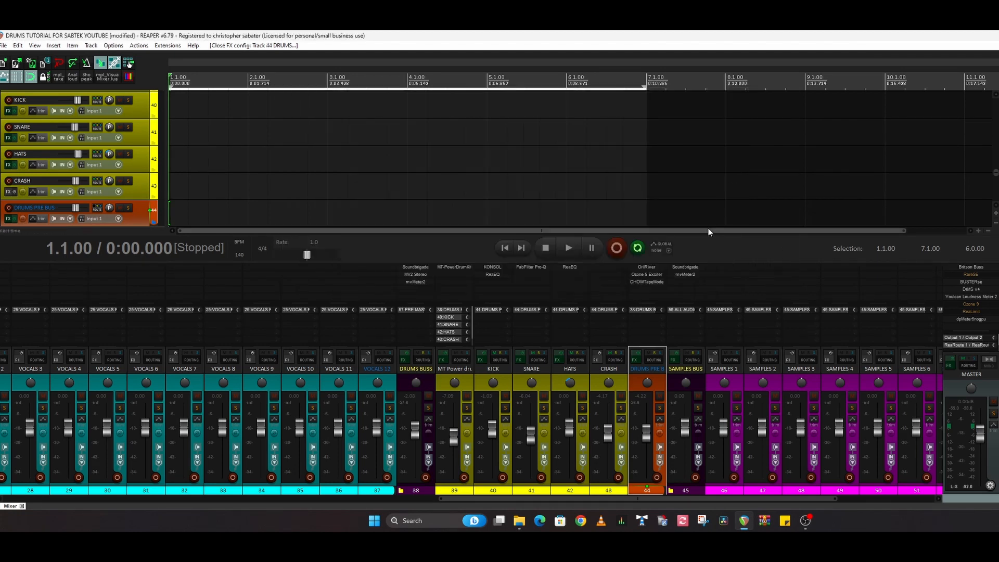
click(654, 275)
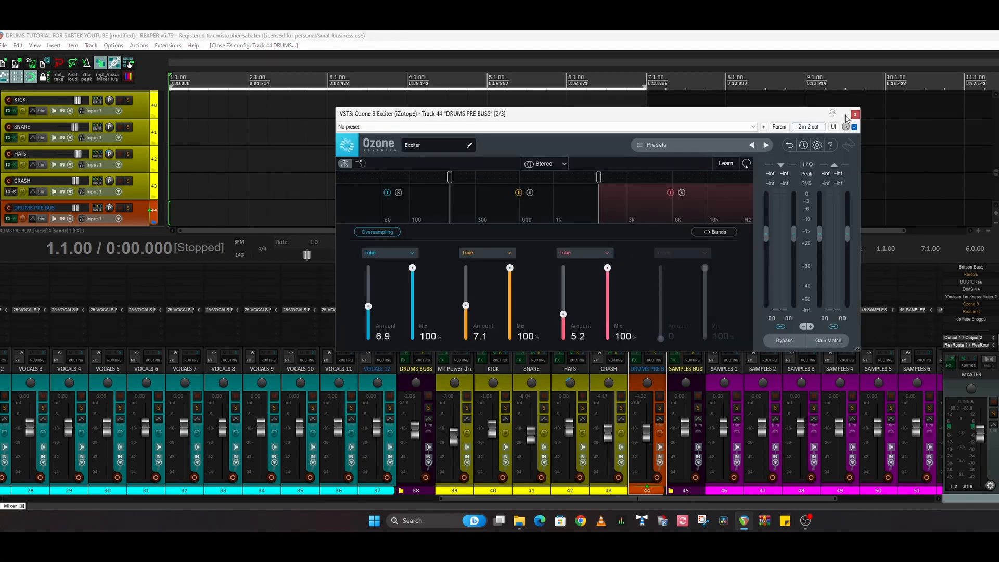
click(854, 114)
click(648, 281)
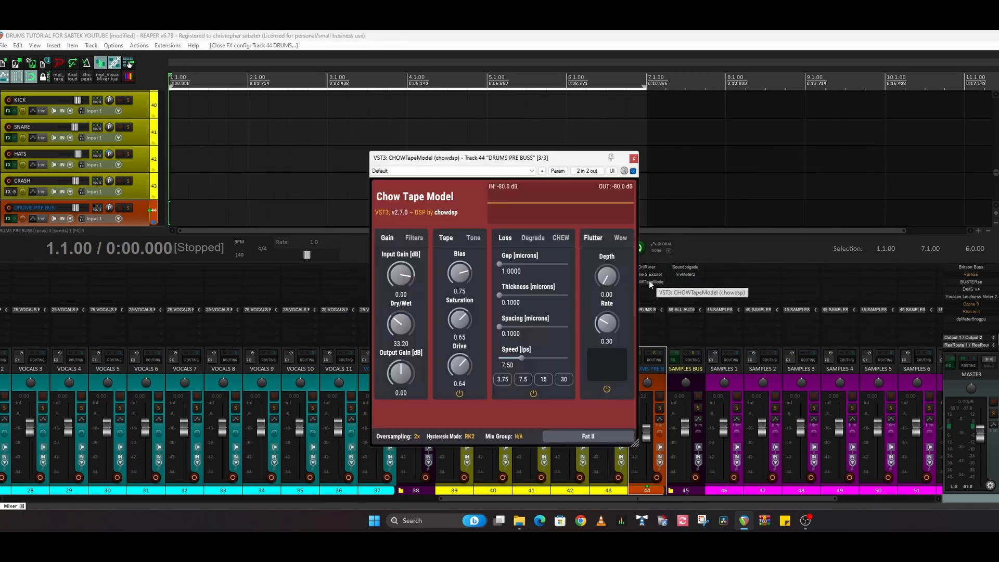
click(633, 158)
Examine OrilRiver on DRUMS PRE BUSS and the output assignments in MT-PowerDrumKit's mixer, closing each plugin after viewing
click(646, 266)
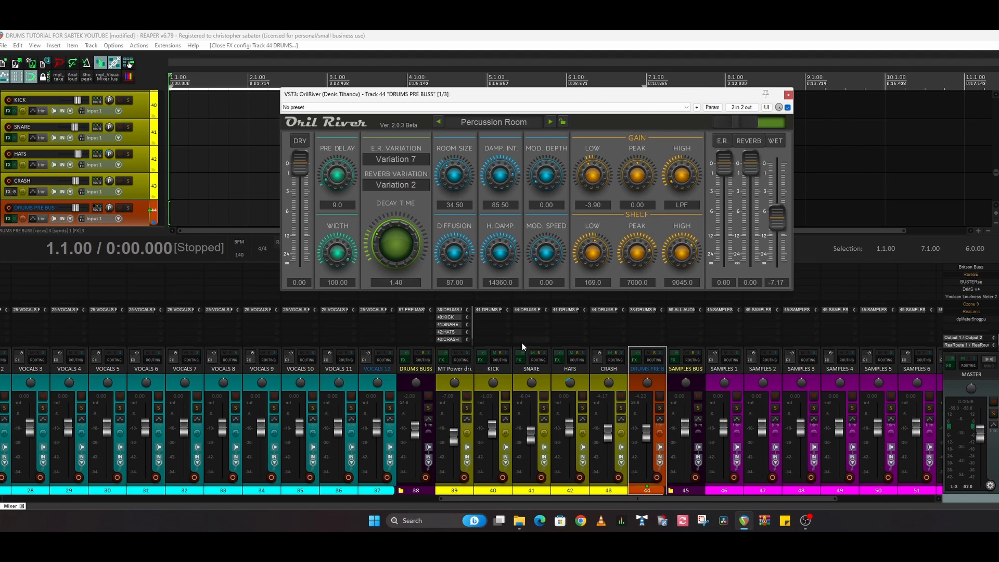
click(787, 95)
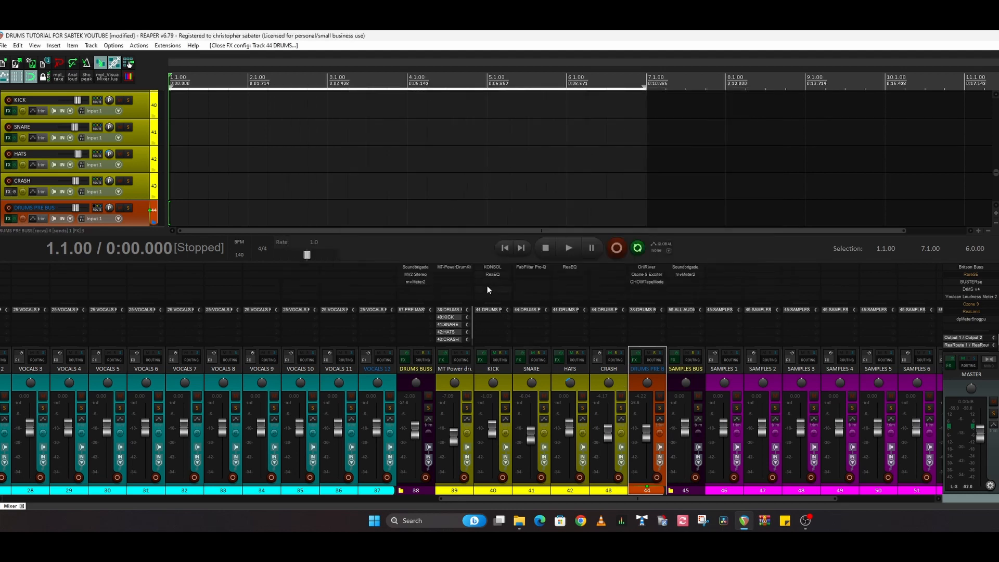
click(456, 269)
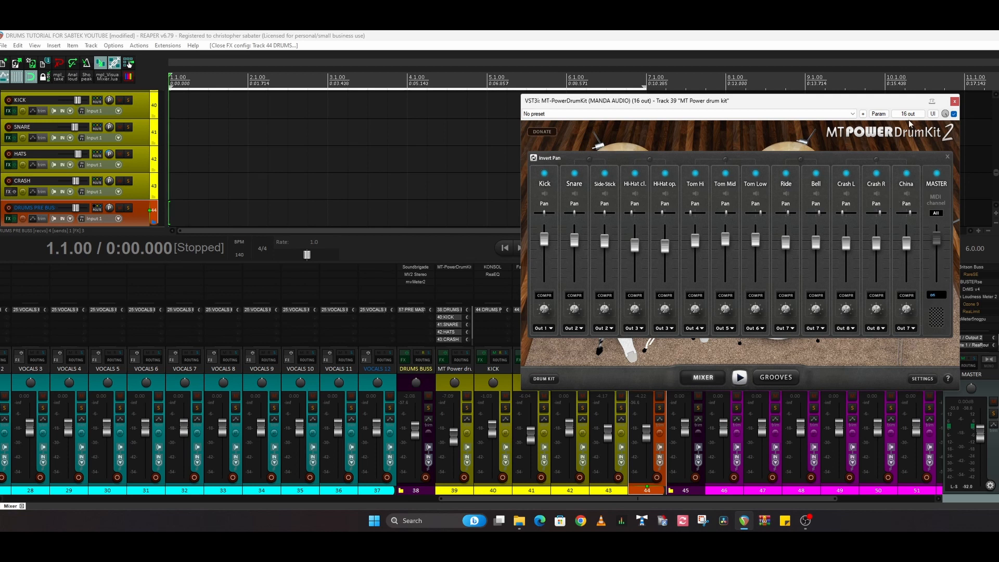
click(954, 101)
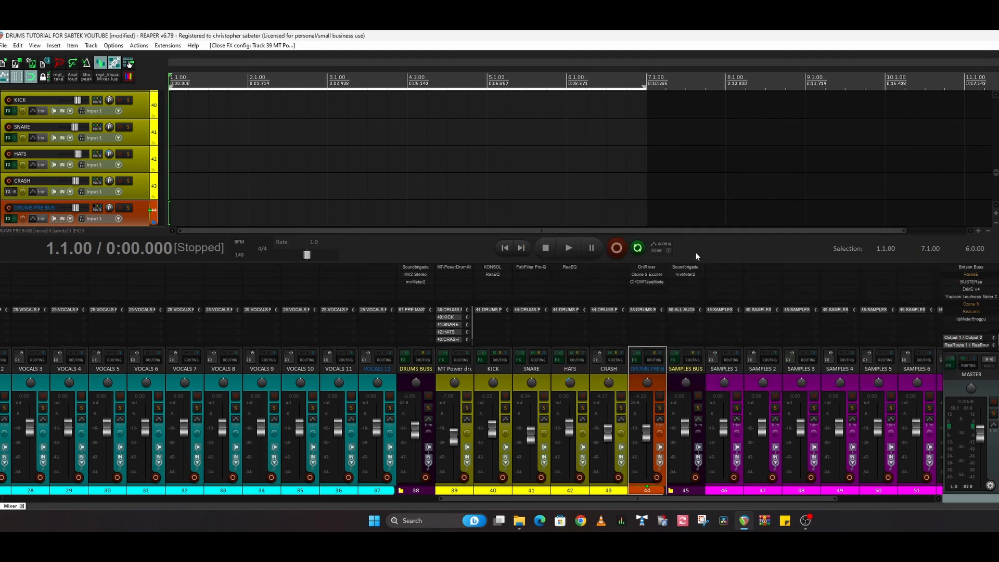
Review OrilRiver's reverb settings, Ozone 9 Exciter's band amounts, and CHOWTapeModel's tape controls on DRUMS PRE BUSS, closing each one
click(647, 267)
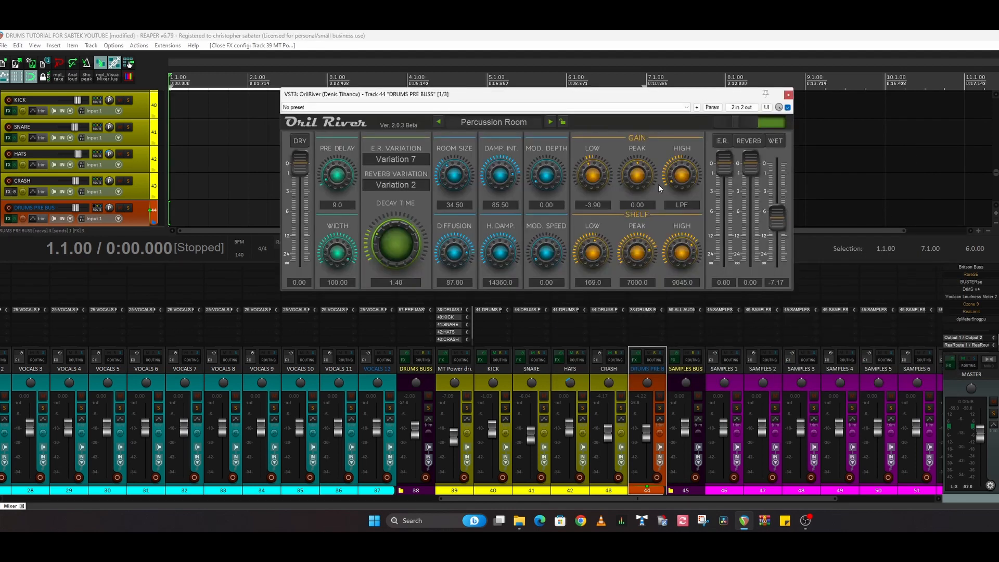
click(788, 95)
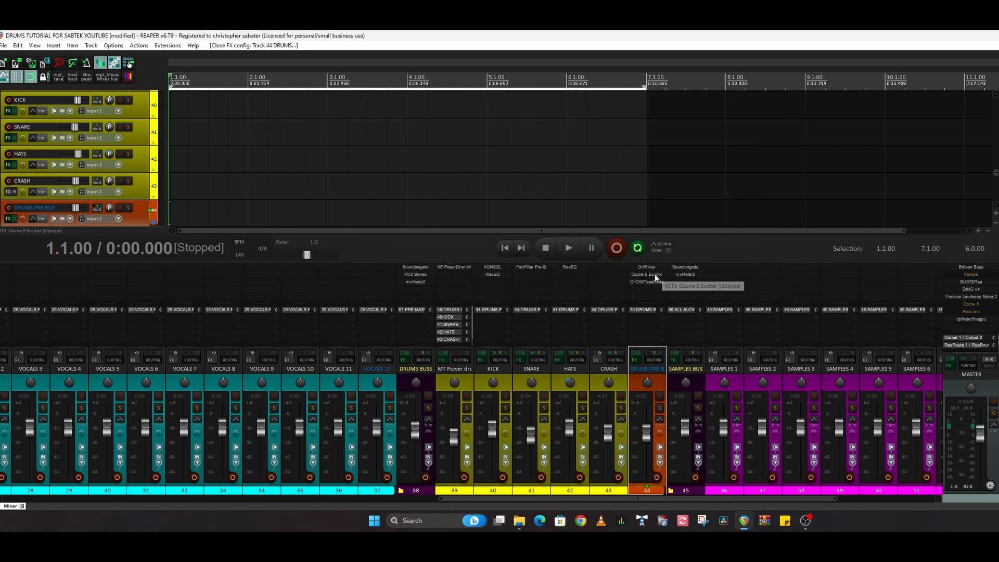
click(654, 274)
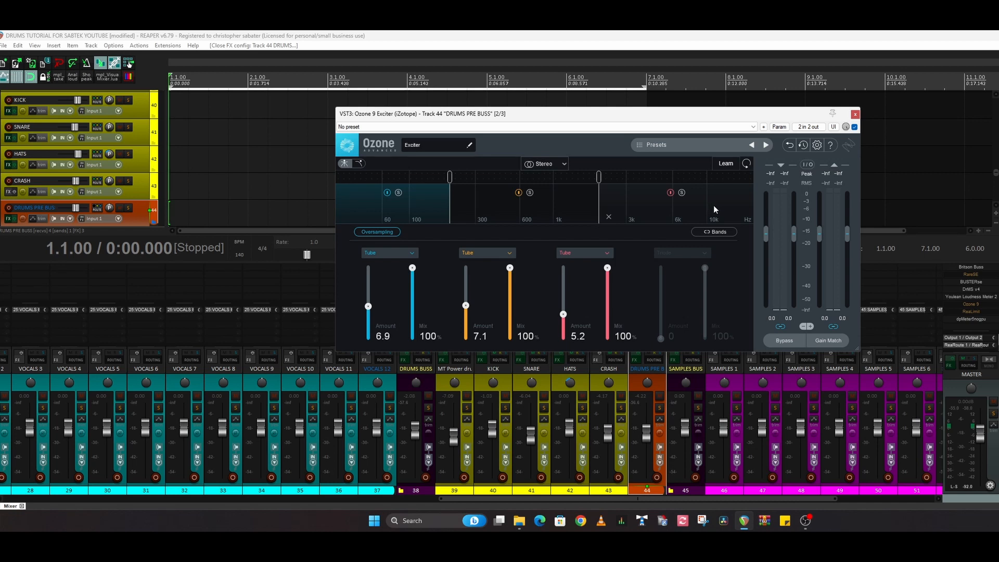
click(854, 113)
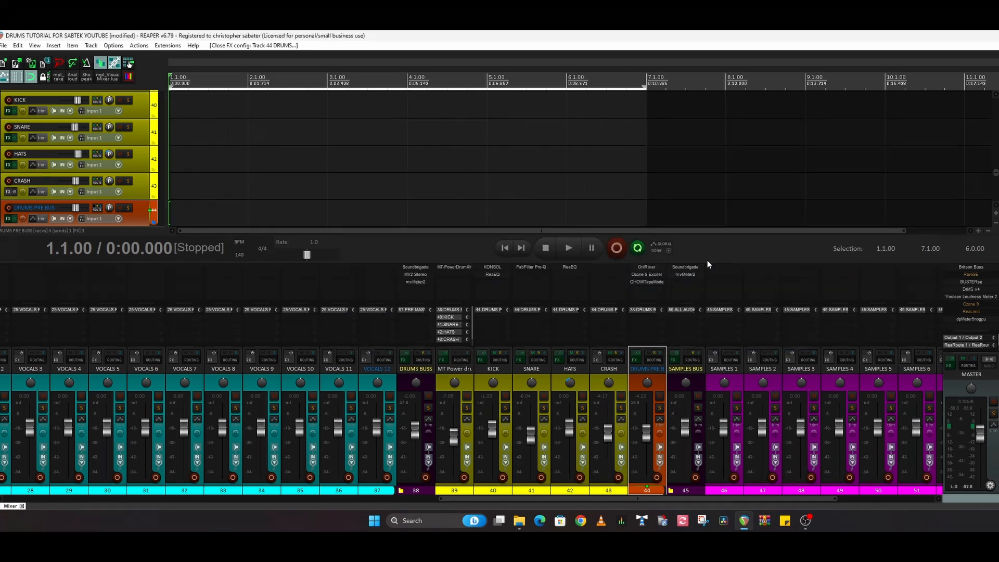
click(647, 282)
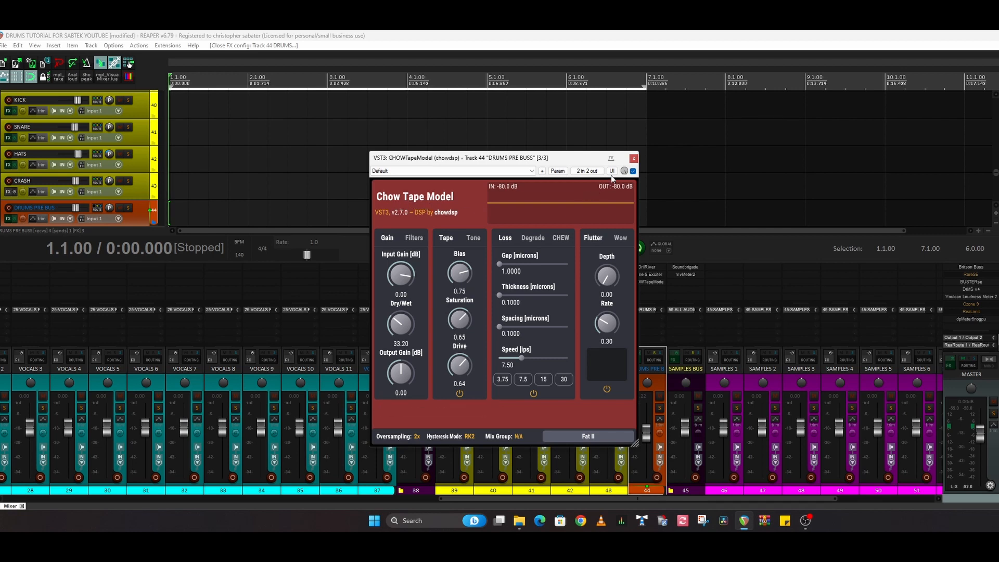
click(633, 159)
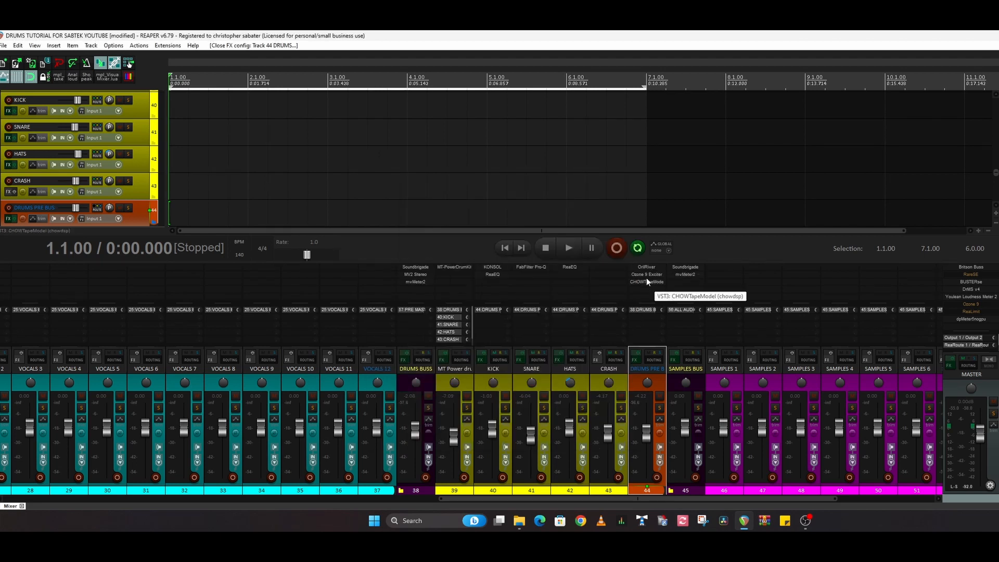
Compare OrilRiver on DRUMS PRE BUSS bypassed and enabled during playback, leave it enabled, and close it
click(647, 267)
key(space)
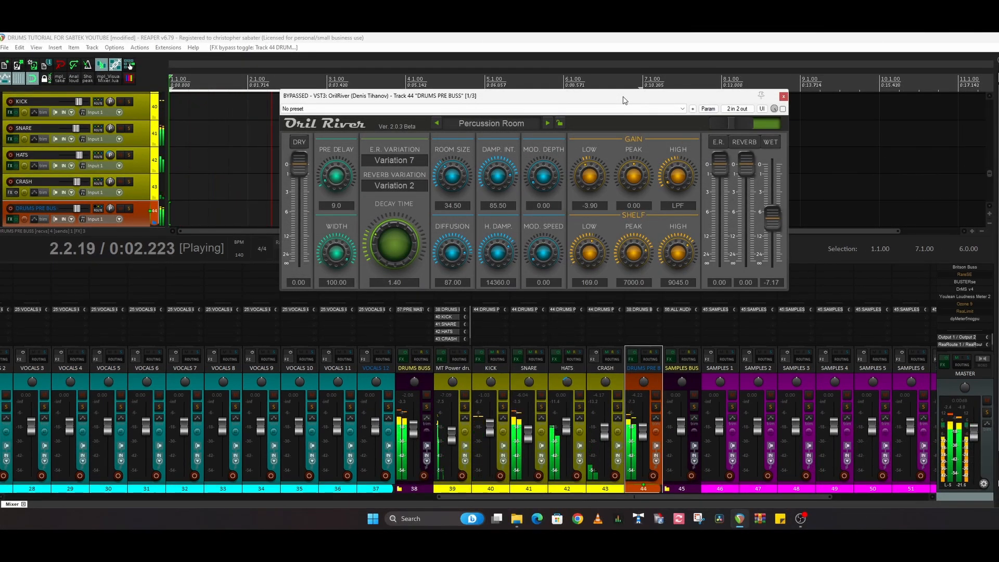
click(783, 110)
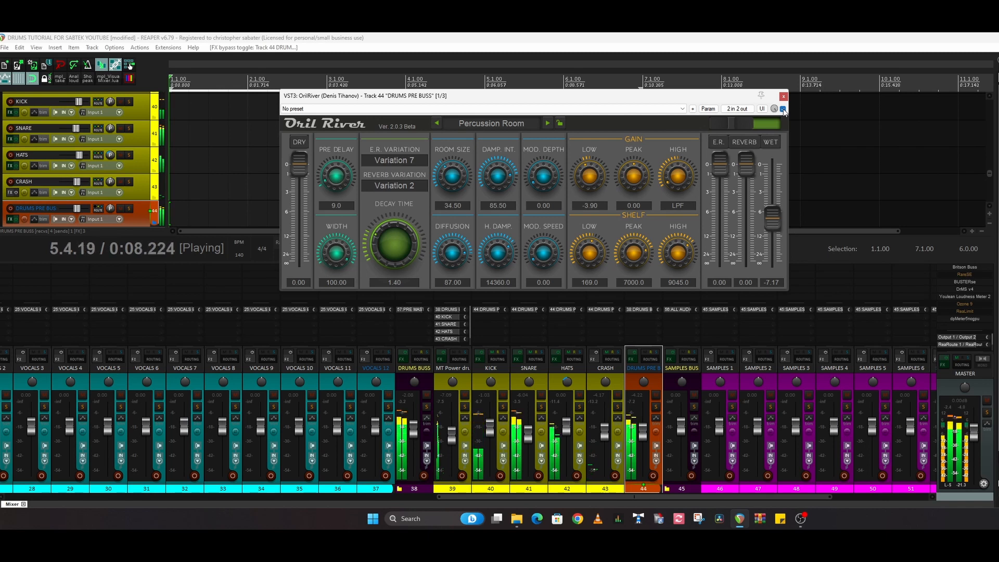
click(782, 109)
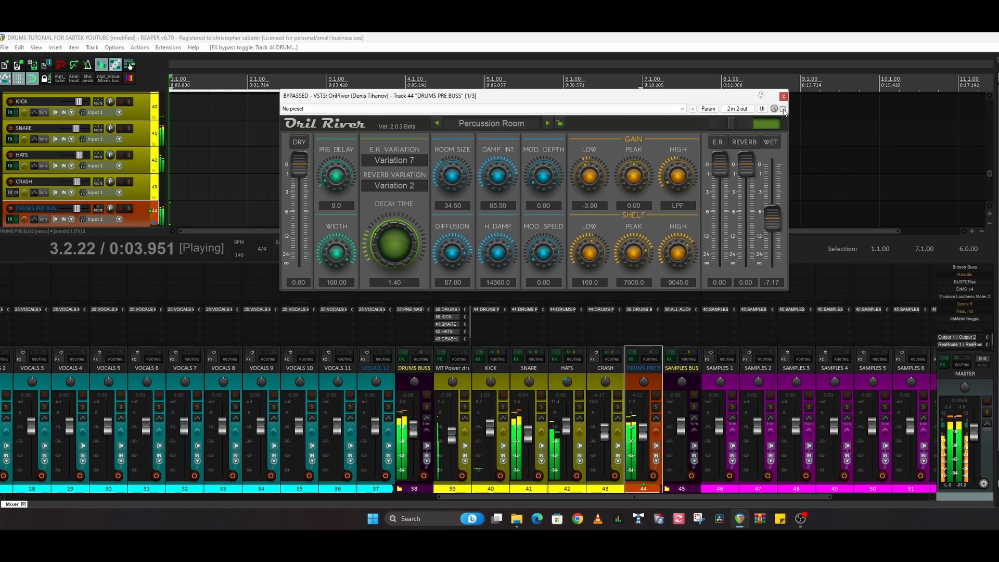
click(783, 109)
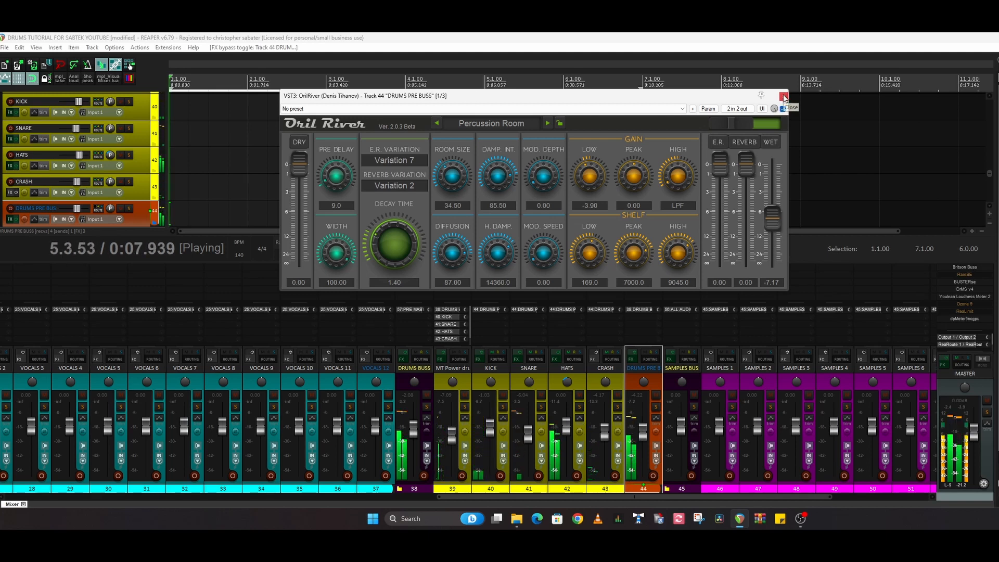
click(783, 97)
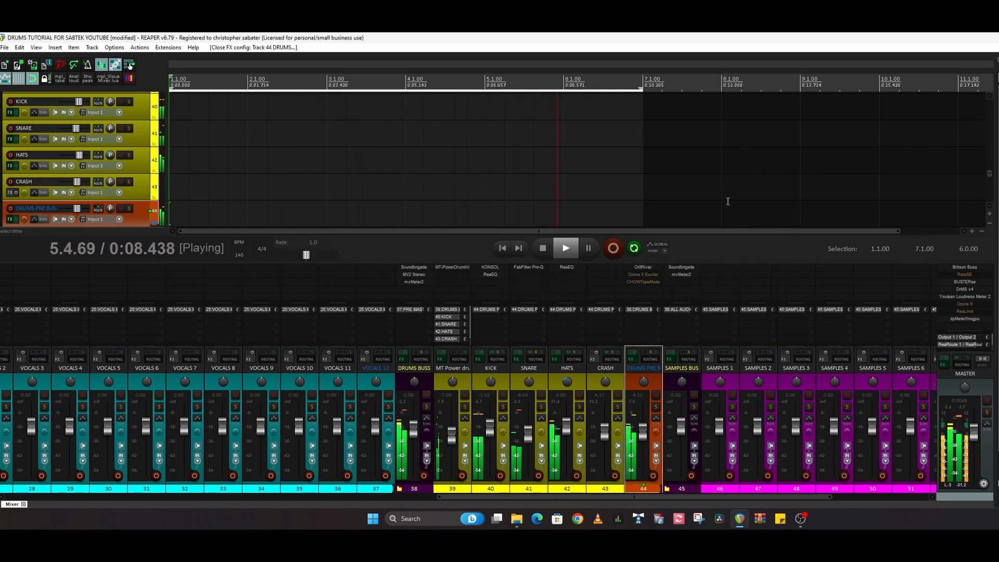
Compare Ozone 9 Exciter on DRUMS PRE BUSS enabled and bypassed during playback, leave it enabled, and close it
click(653, 278)
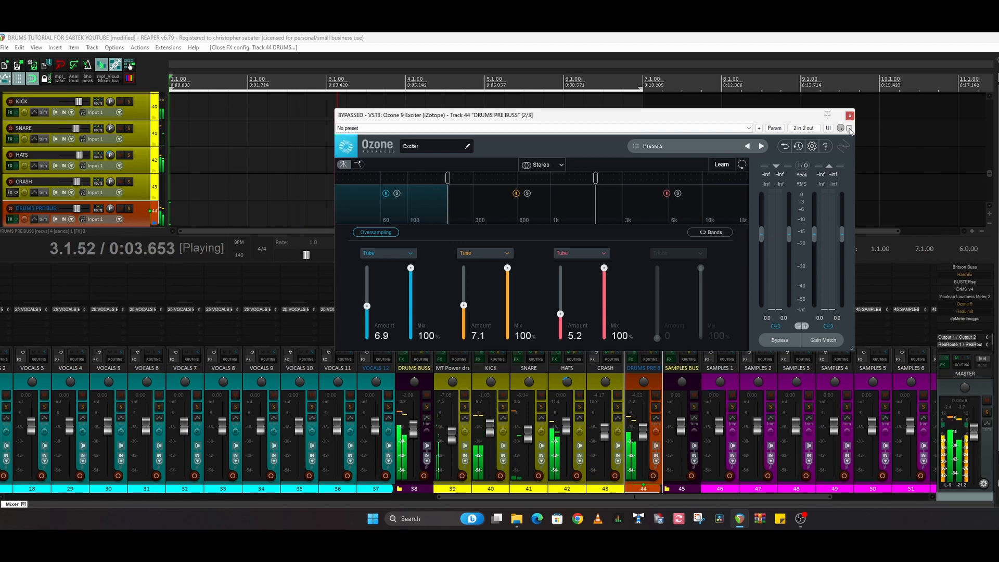
click(849, 129)
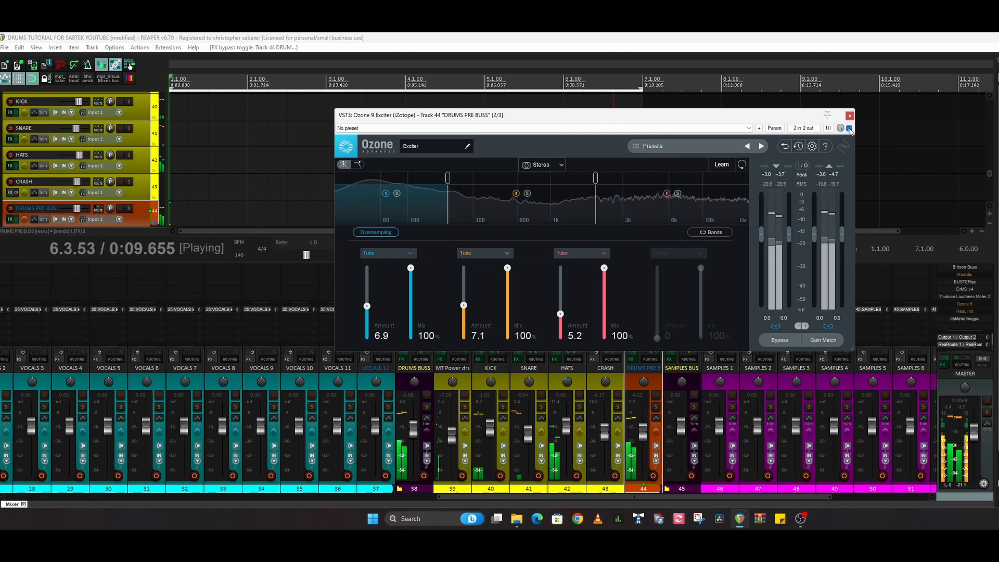
click(849, 128)
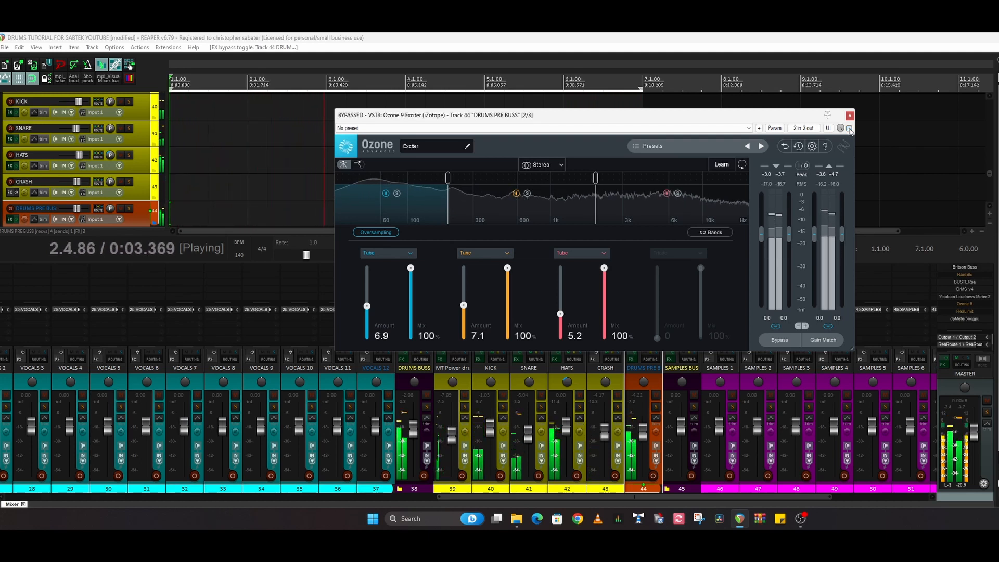
click(848, 129)
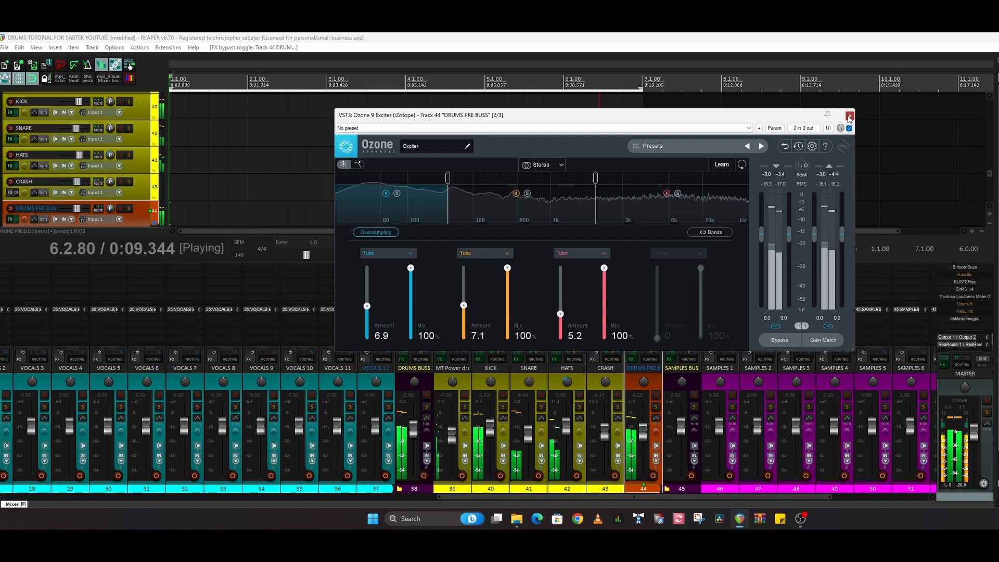
click(849, 115)
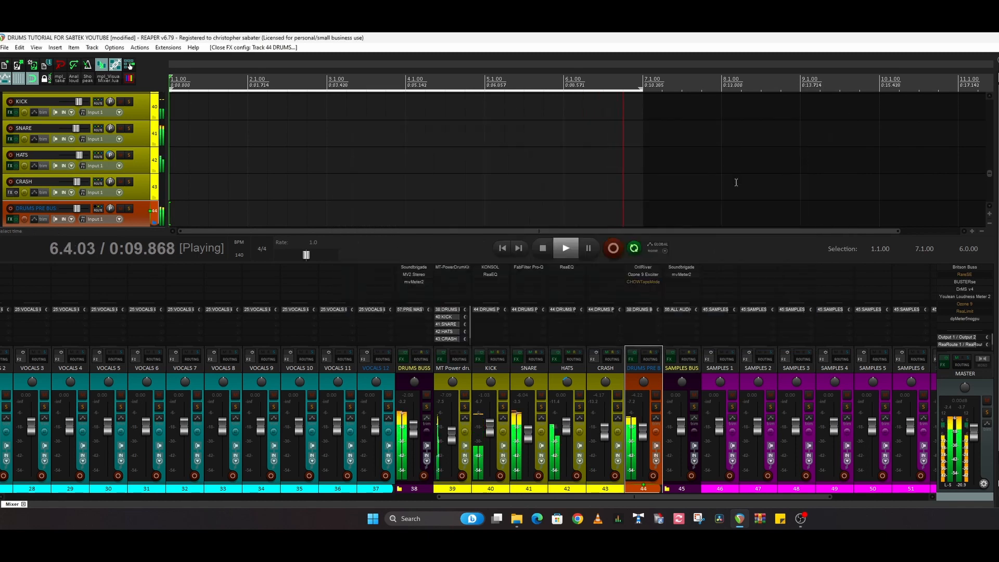
Compare CHOWTapeModel on DRUMS PRE BUSS enabled and bypassed during playback, leave it enabled, close it, and stop playback
click(645, 282)
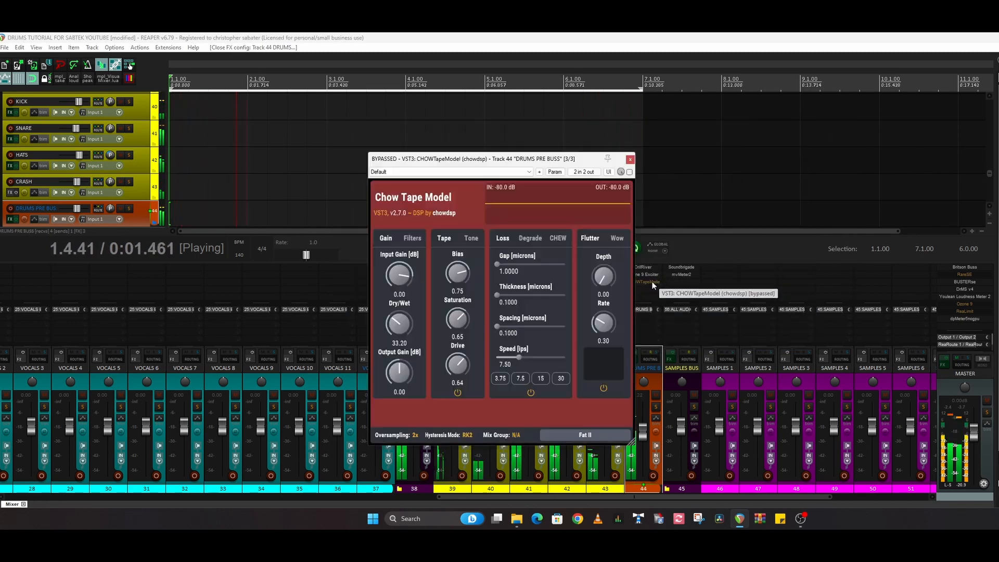
click(629, 172)
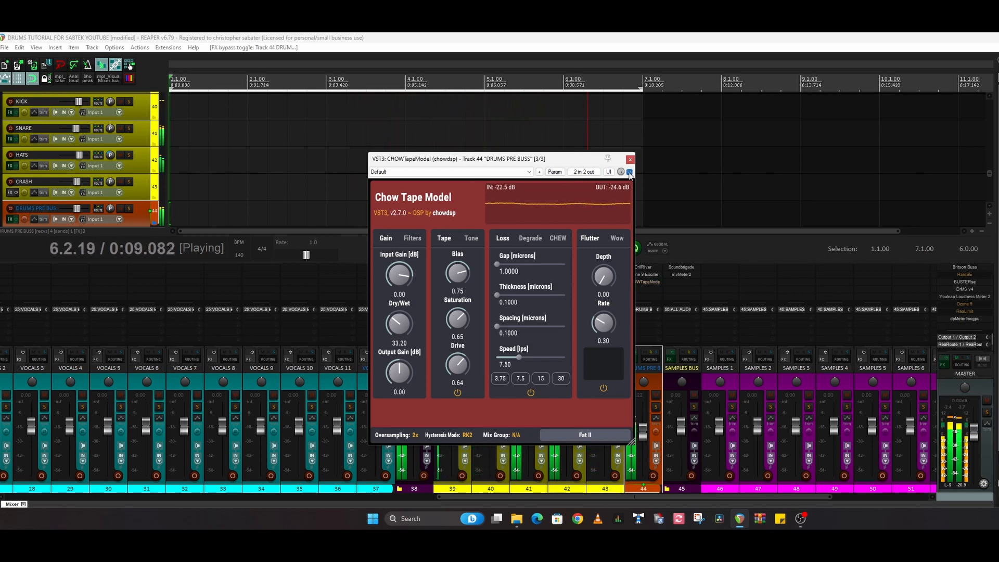
click(630, 172)
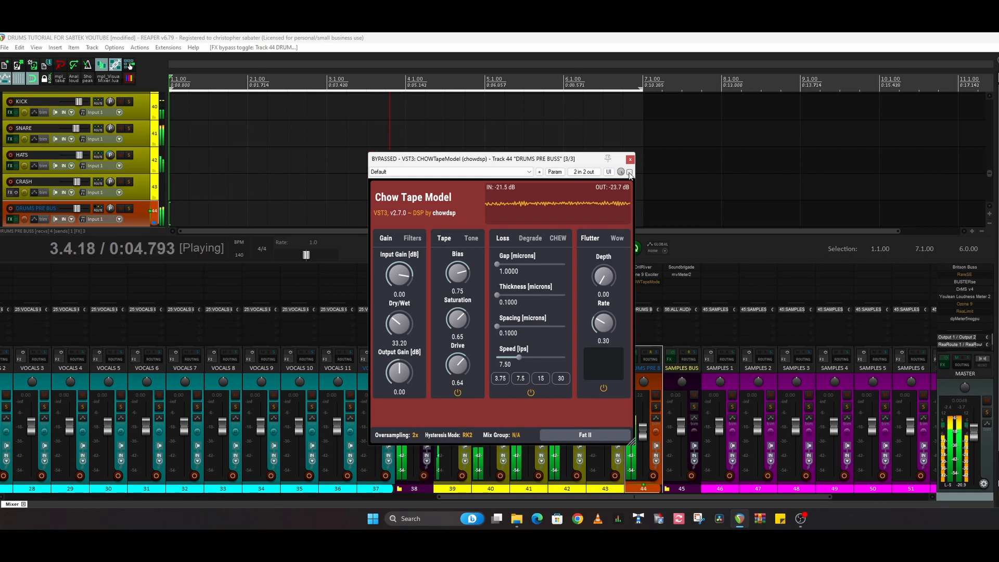
click(629, 172)
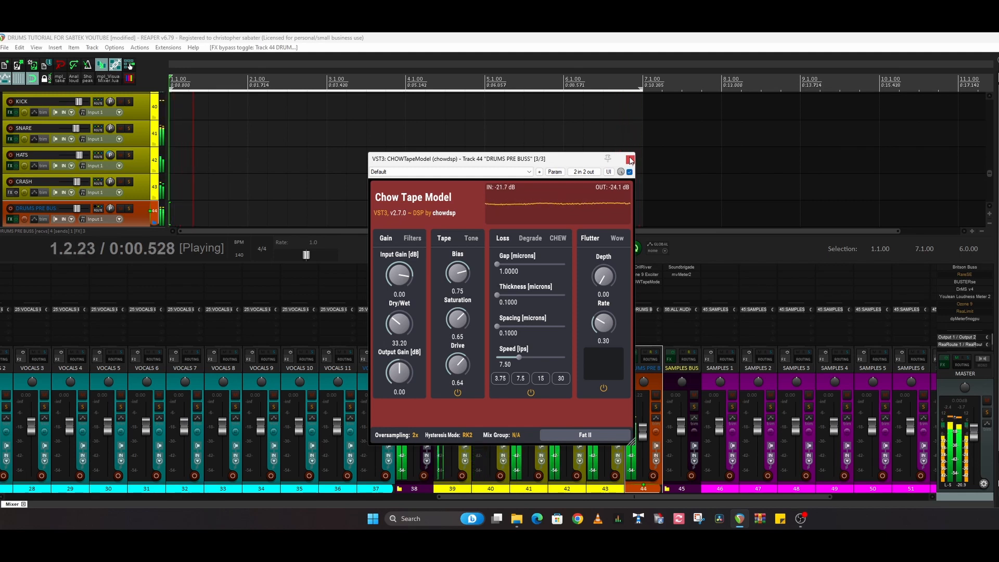
click(630, 160)
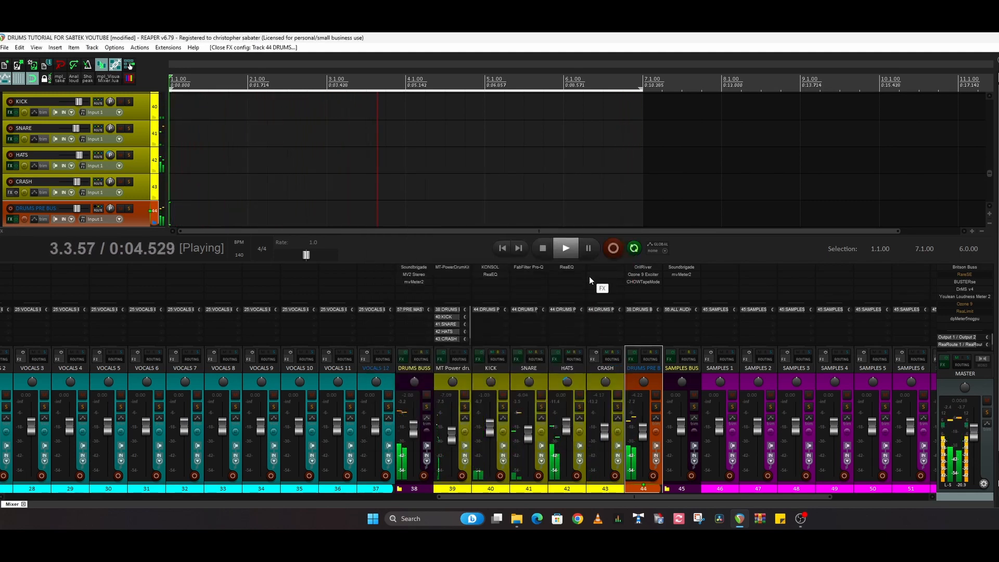
key(space)
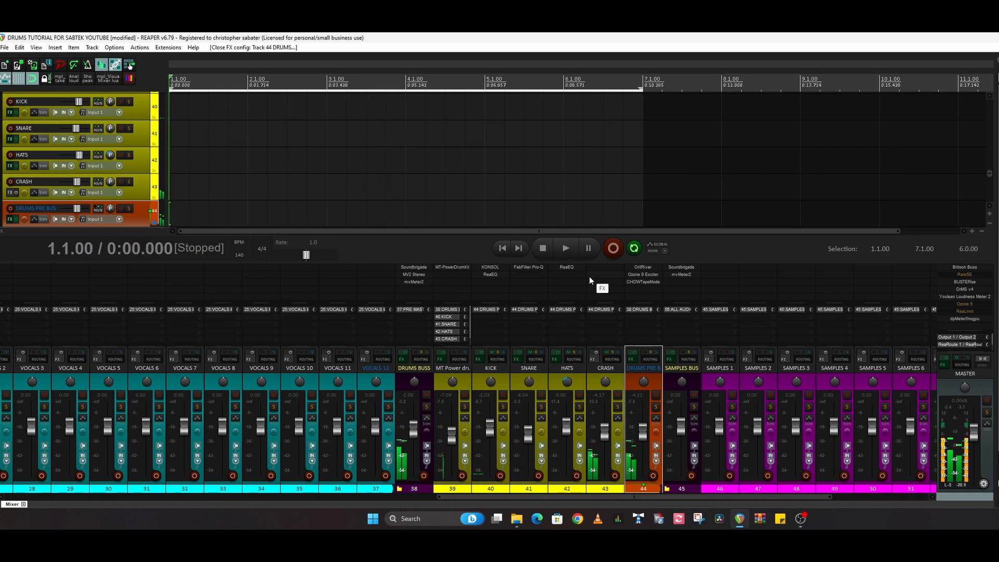